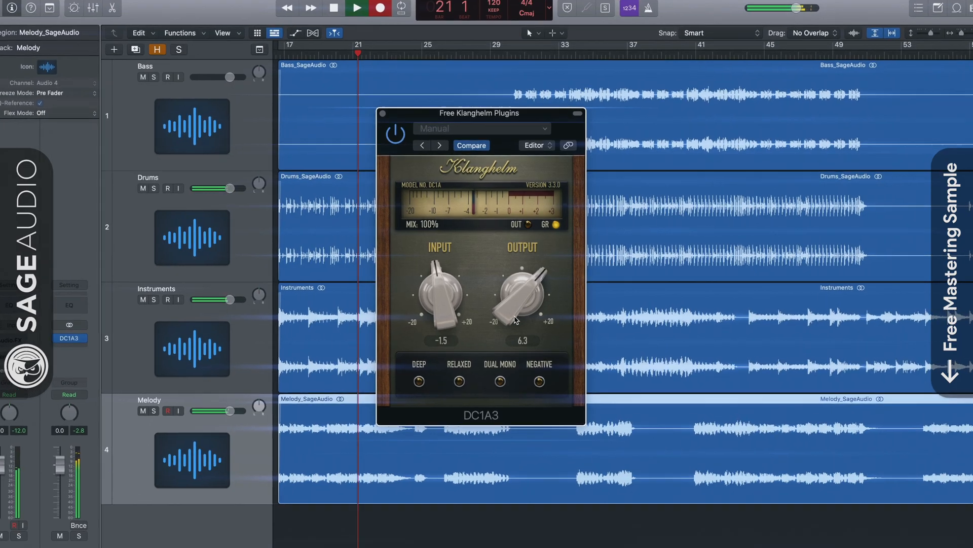
- Set the Melody track's DC1A3 compressor to an input of 0.2 and an output of 4.7
drag(443, 298, 453, 290)
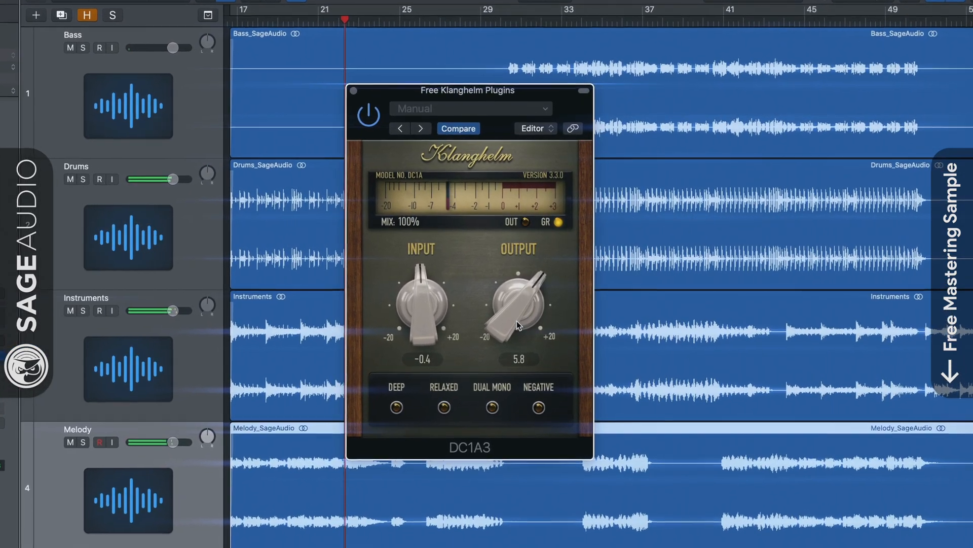
drag(517, 315, 517, 321)
drag(433, 305, 432, 301)
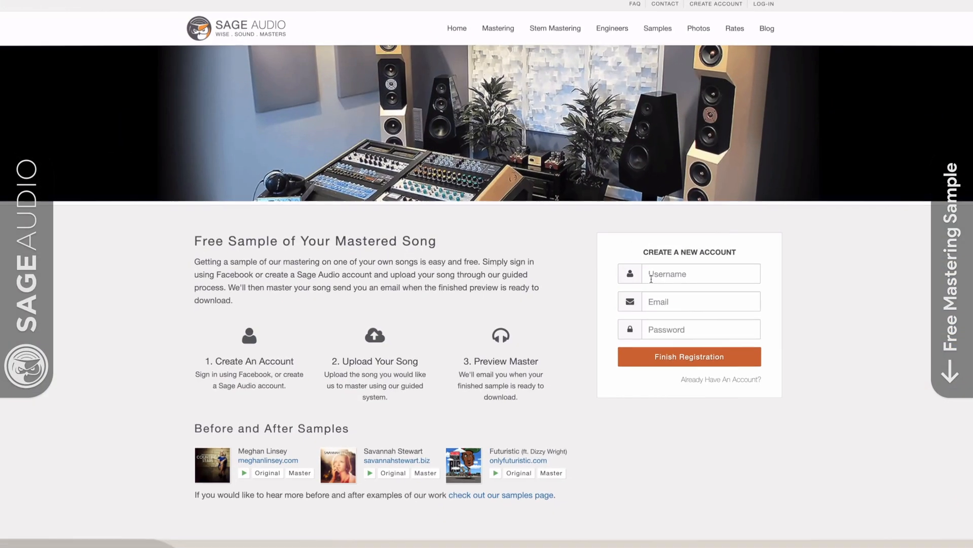
- Switch to the Sage Audio website and fill in the new account's username NewArtist, the e-mail address and the account password
click(651, 279)
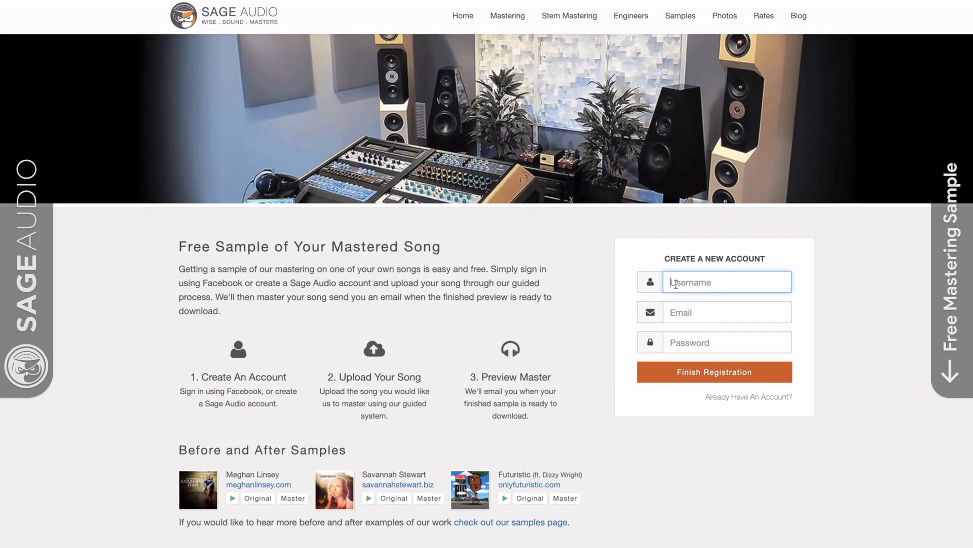
text(NewArtist)
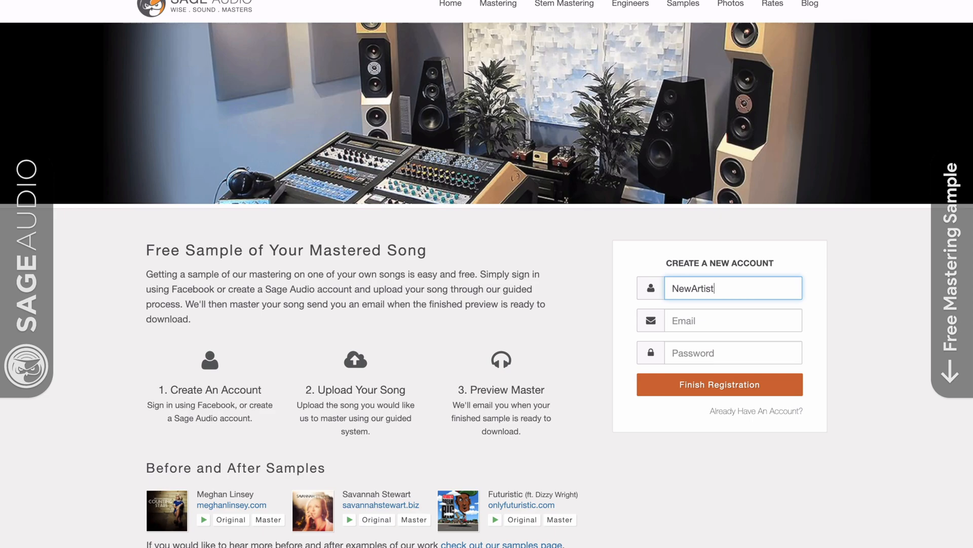
key(Tab)
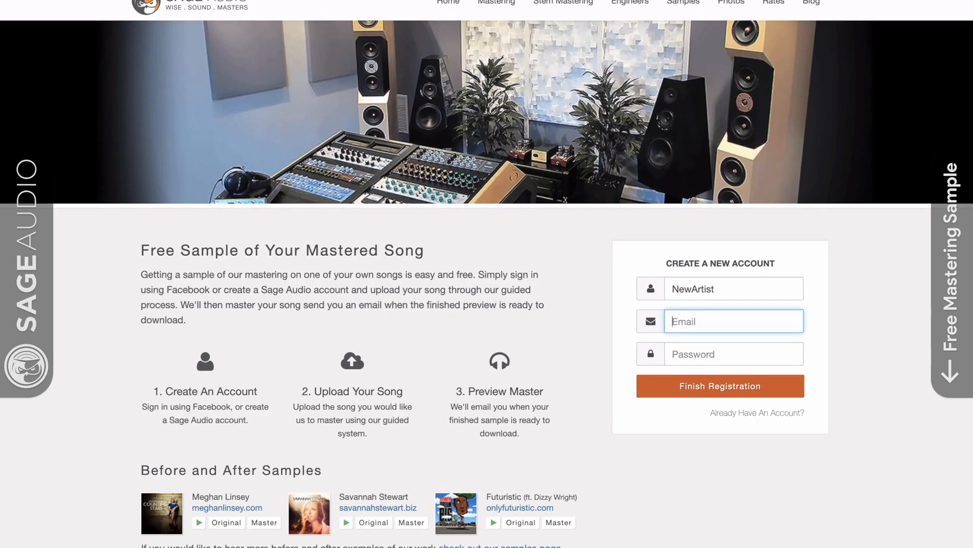
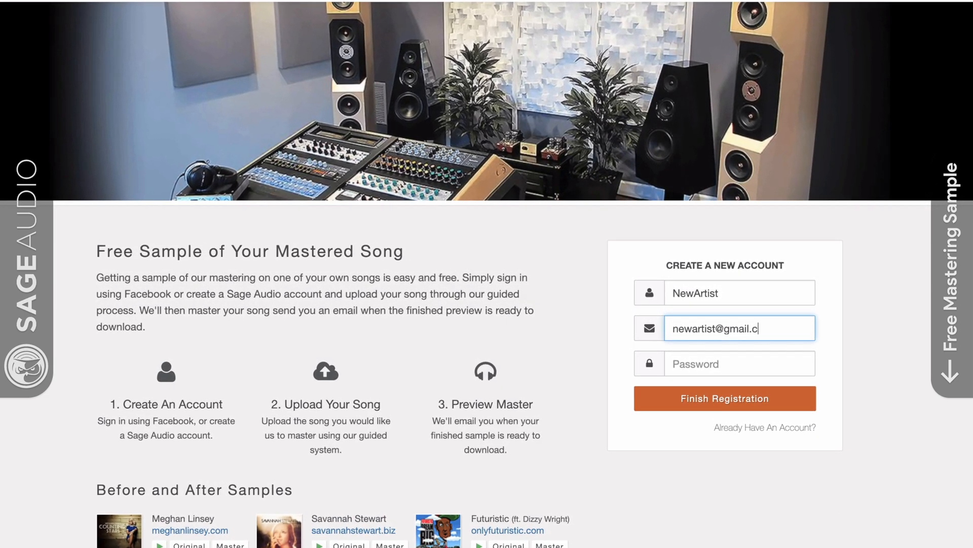
key(Tab)
text(***)
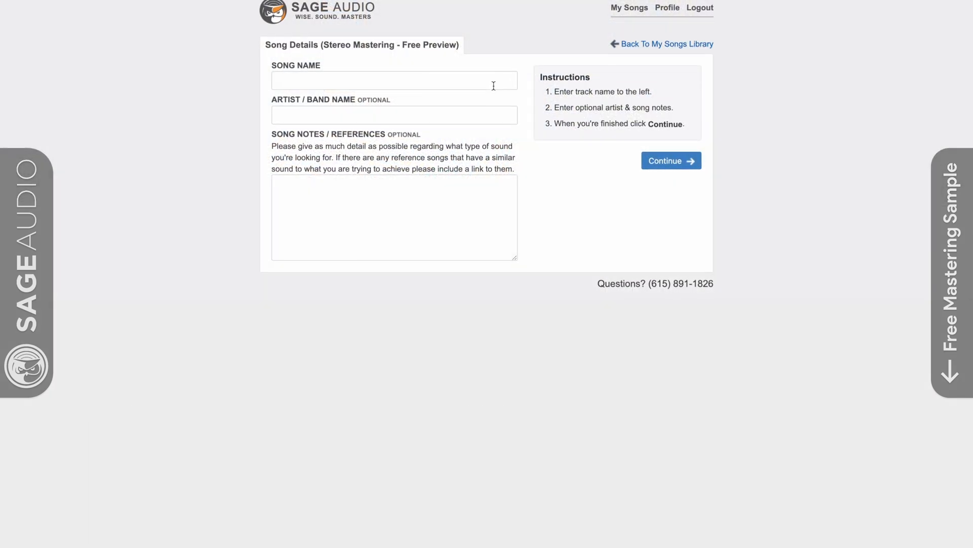
- Enter New Song as the song name in the free mastering preview's song details
click(489, 86)
text(New Song)
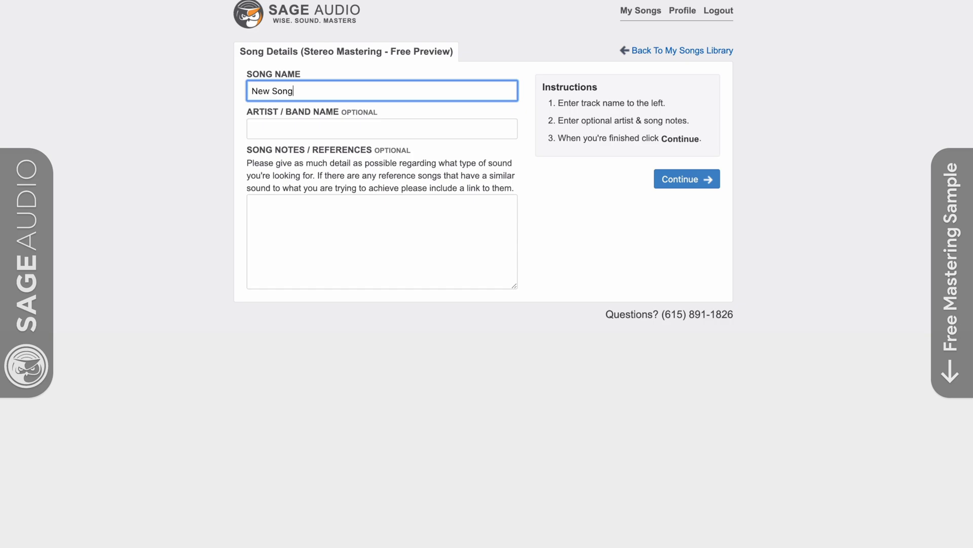
key(Tab)
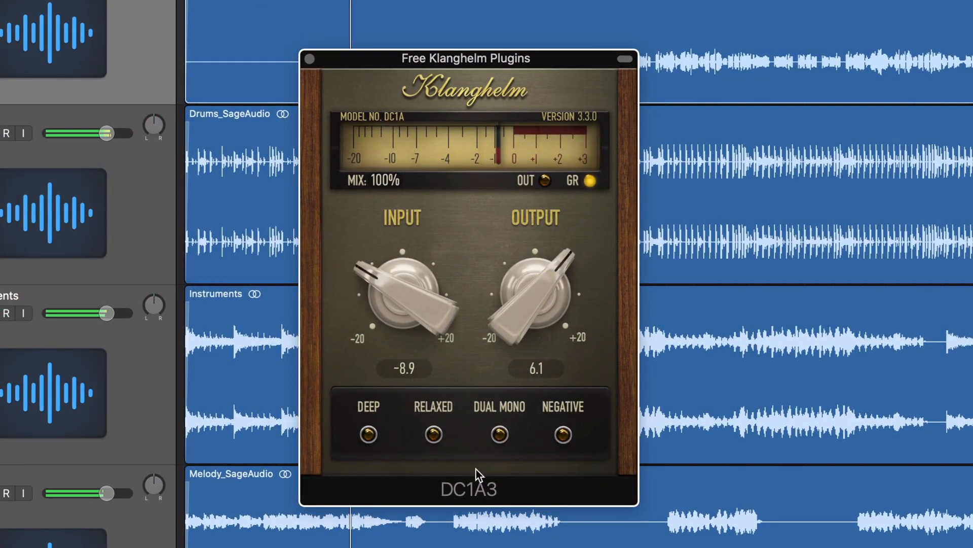
- Switch to Logic Pro, set the DC1A3 input to -8.1 and output to 6.9, and make its meter display the output level
drag(406, 318, 427, 278)
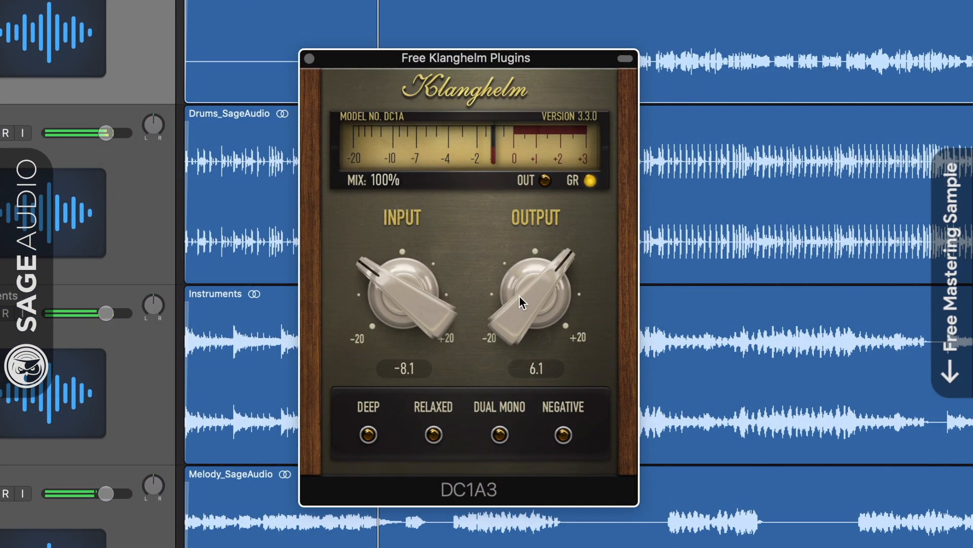
drag(519, 295, 525, 192)
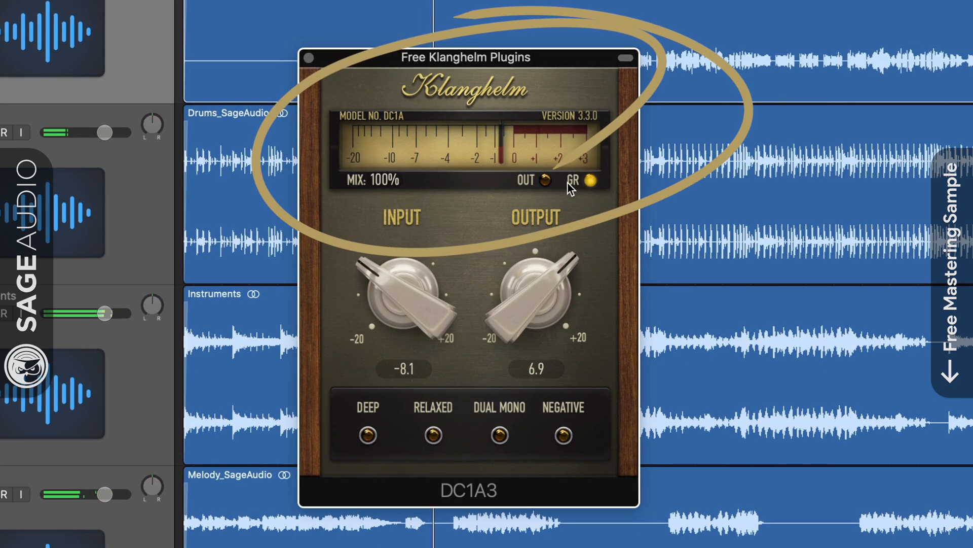
click(547, 181)
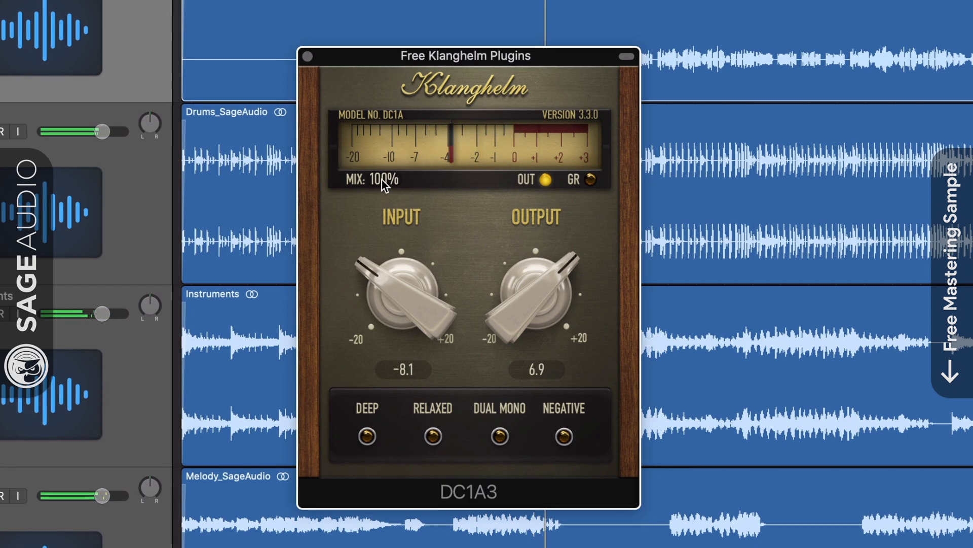
- Lower the compressor's mix to 0% and return it to 100%
drag(382, 179, 382, 193)
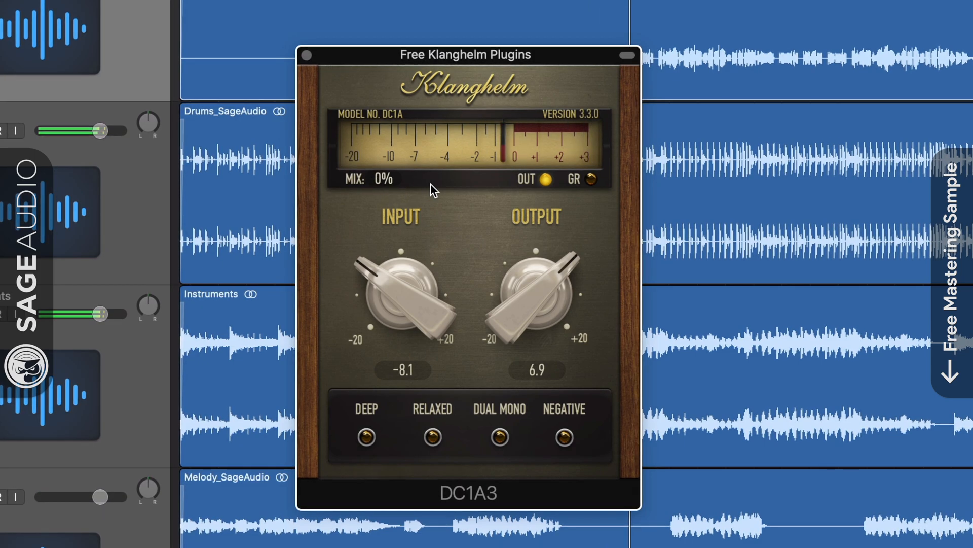
drag(382, 179, 383, 152)
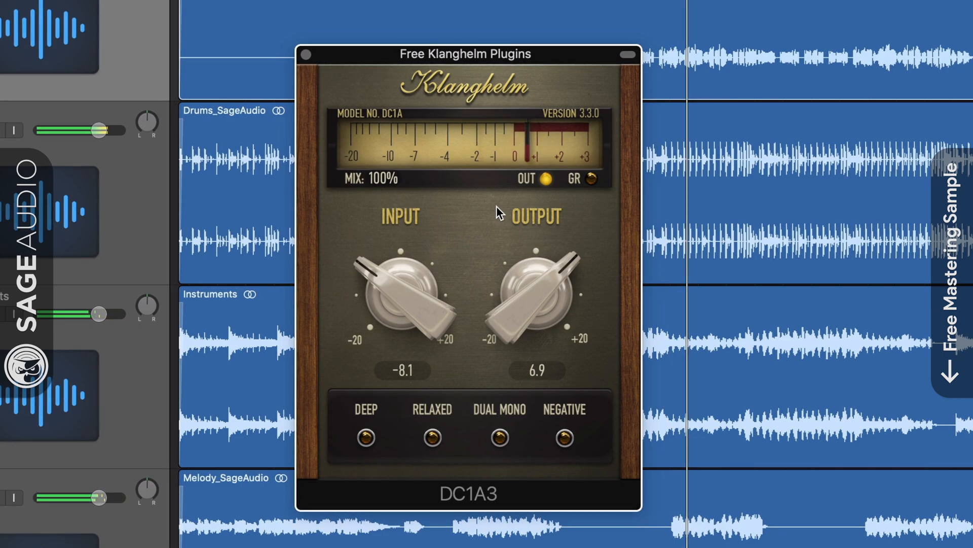
- Switch the meter to gain reduction and set the compressor's input to -6.8
mouse_move(377, 306)
mouse_down()
mouse_move(374, 355)
mouse_move(375, 281)
mouse_move(407, 282)
mouse_up()
click(591, 177)
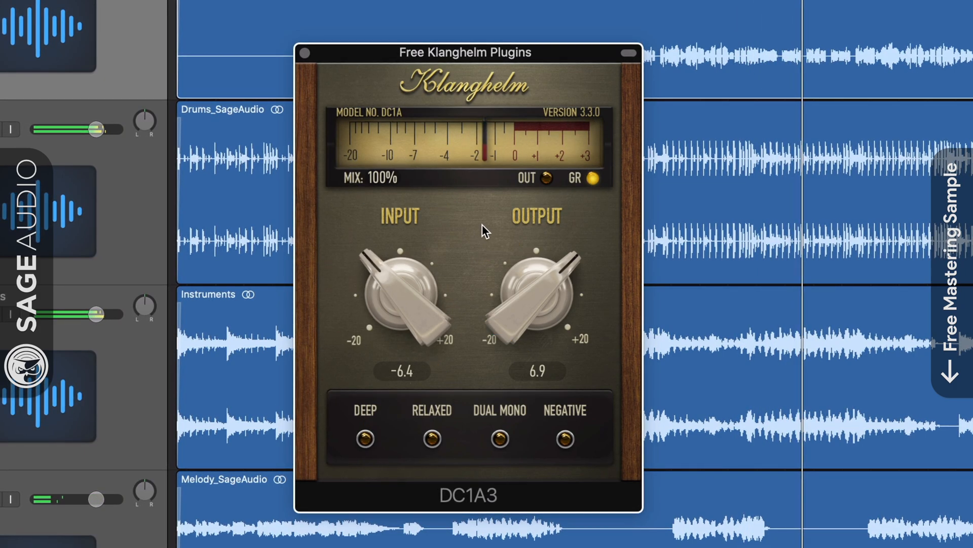
mouse_move(398, 304)
mouse_down()
mouse_move(395, 388)
mouse_move(406, 293)
mouse_up()
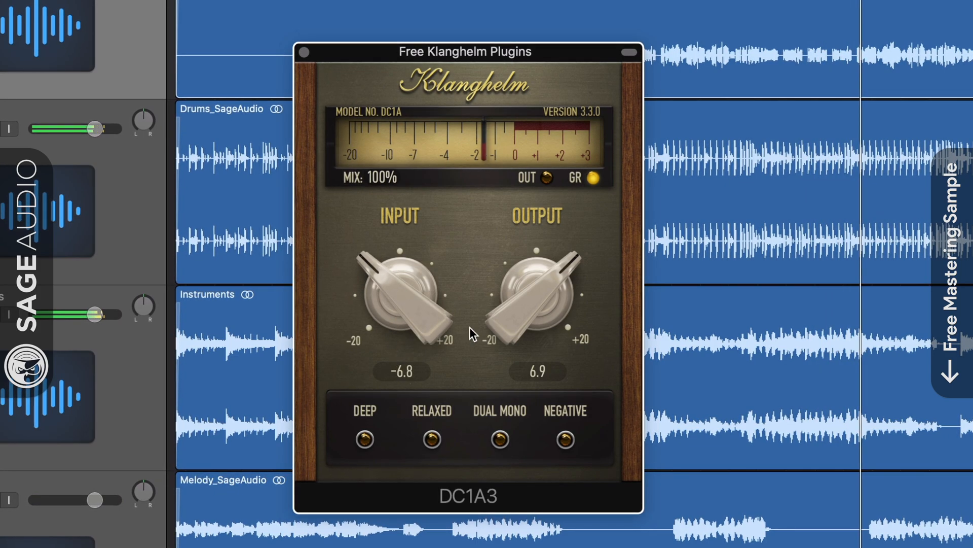
- Sweep the compressor's output down to about -0.8 and bring it back up to 4.8
mouse_move(533, 318)
mouse_down()
mouse_move(522, 427)
mouse_move(522, 383)
mouse_up()
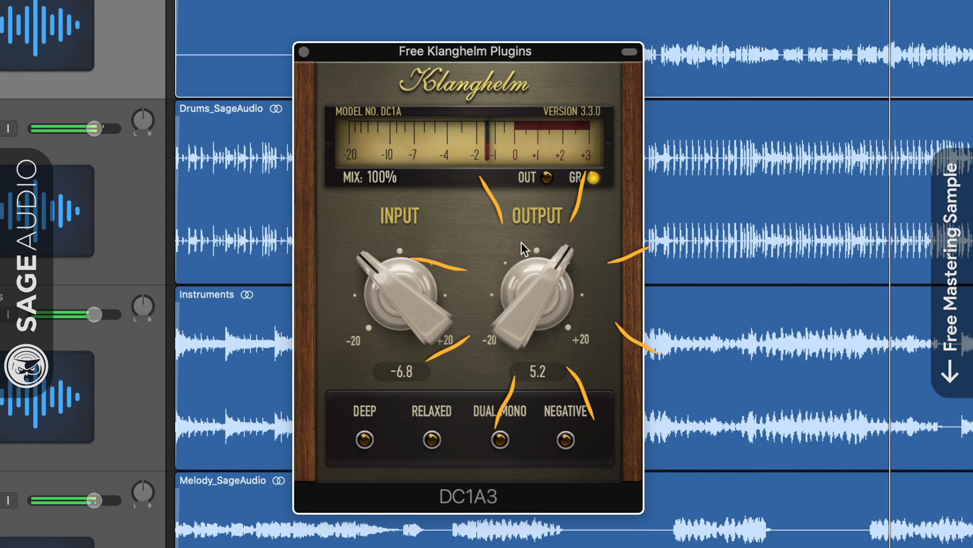
drag(535, 302, 531, 440)
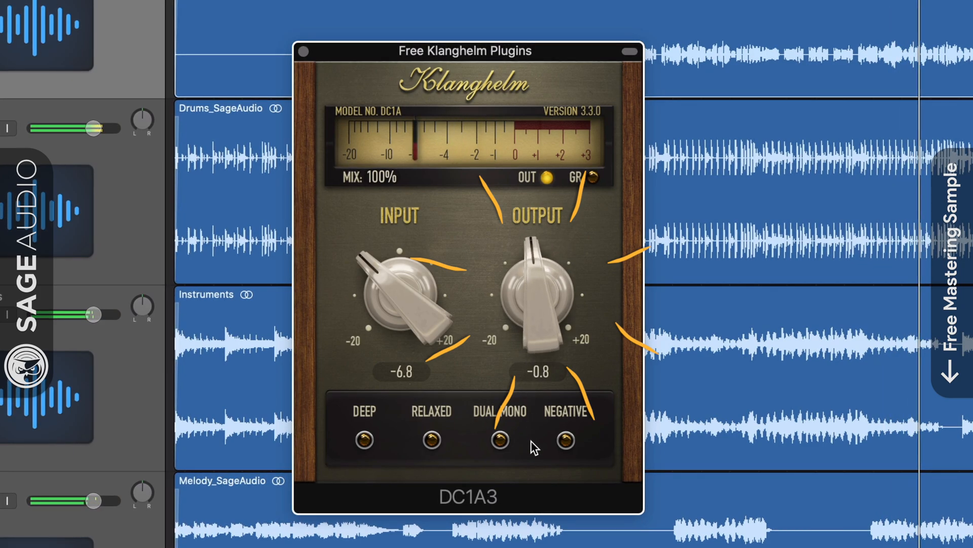
drag(519, 346, 516, 322)
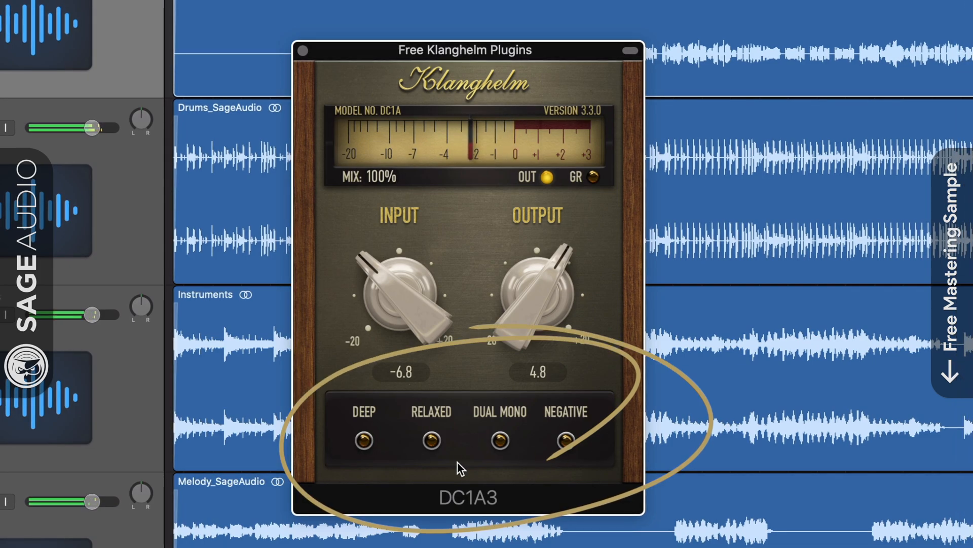
- Enable the Deep and Relaxed modes, and turn Deep off again so only Relaxed is active
click(364, 444)
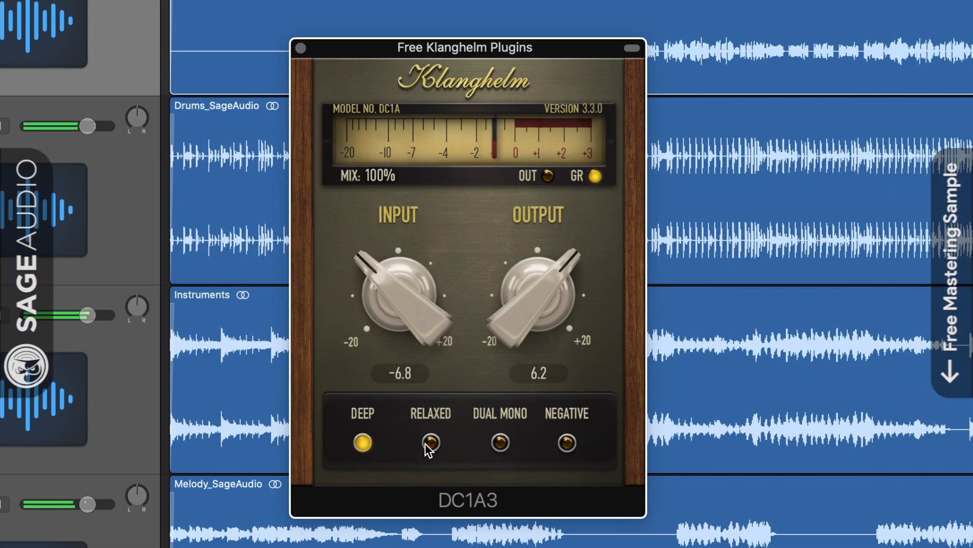
click(427, 444)
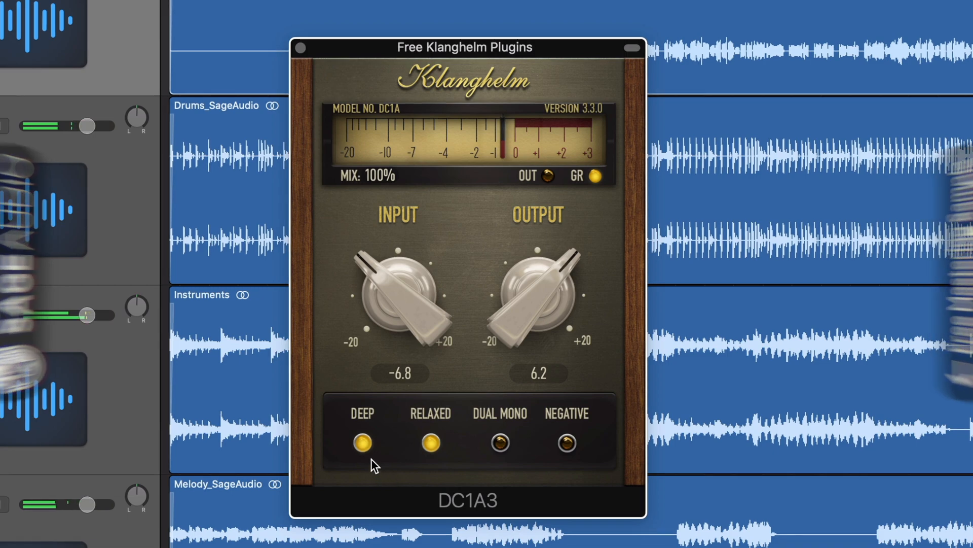
click(362, 444)
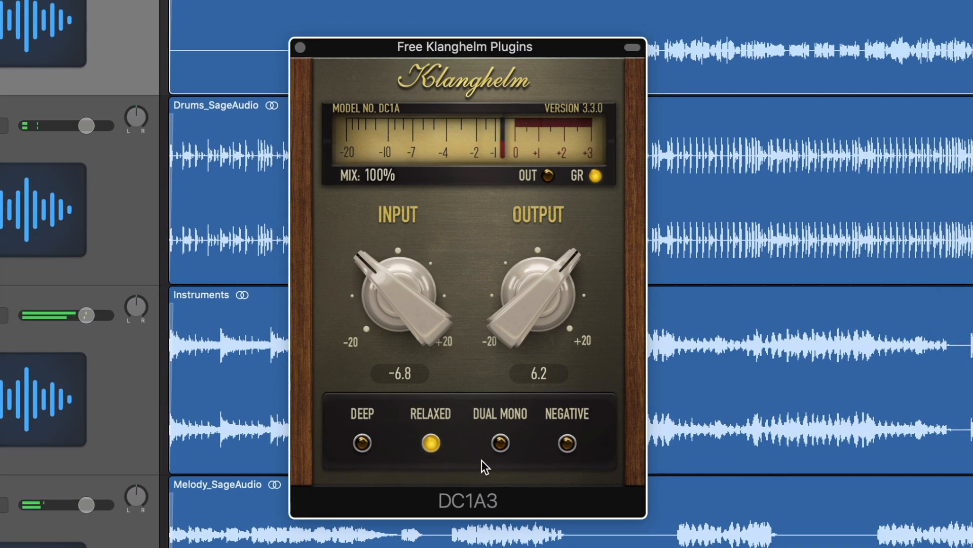
- Sweep the input down to about -8.0 and back to -6.8, and set the output to 5.7
mouse_move(392, 297)
mouse_down()
mouse_move(391, 325)
mouse_move(399, 300)
mouse_up()
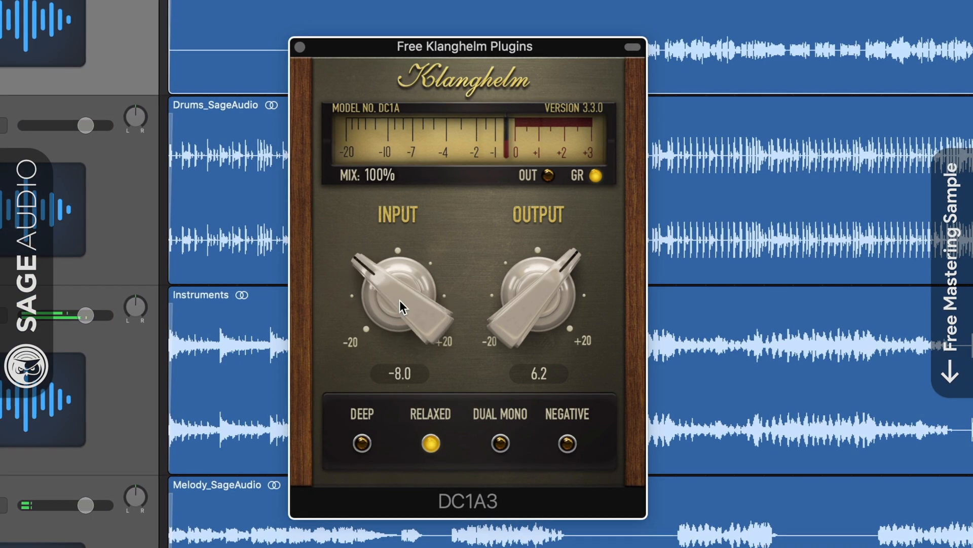
drag(555, 288, 551, 299)
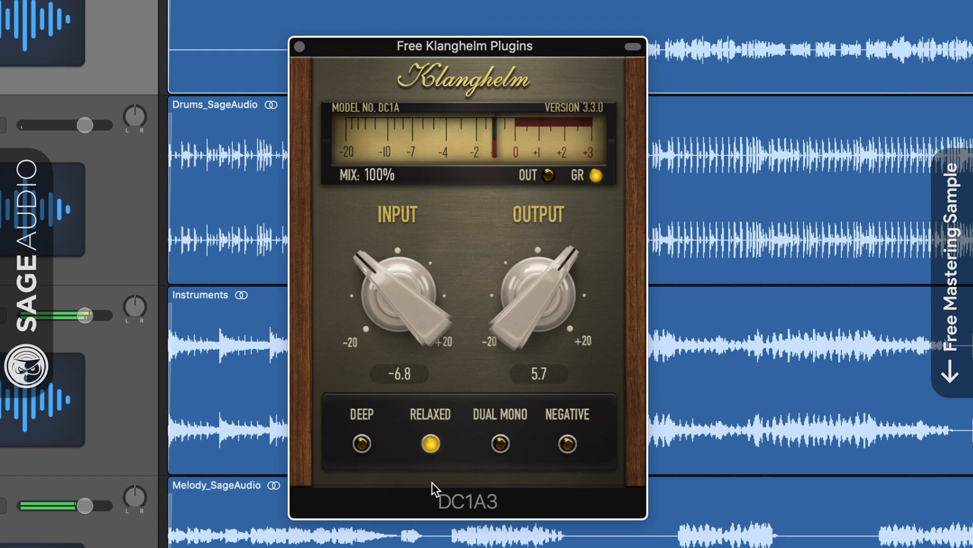
- Replace the Relaxed mode with Dual Mono and adjust the compressor's input level to about -7.4
click(501, 444)
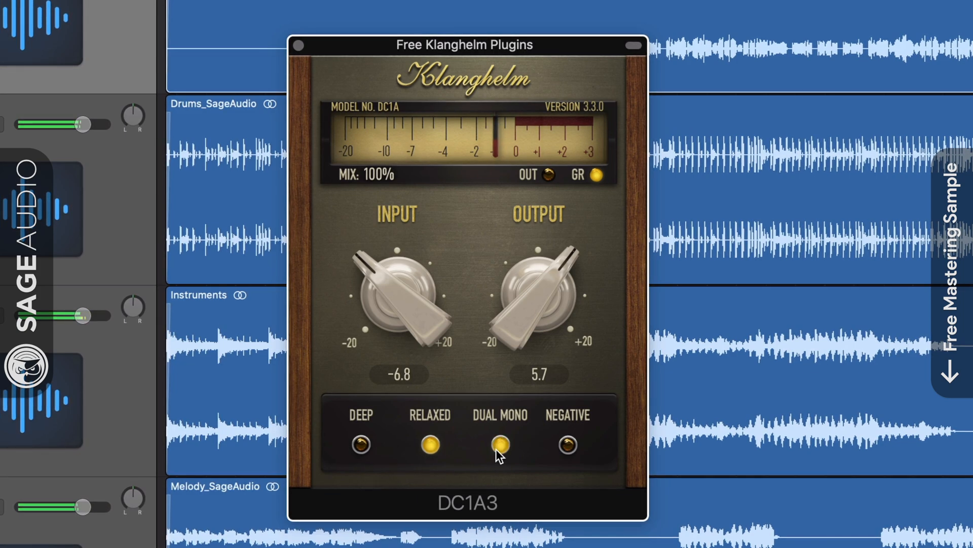
click(433, 445)
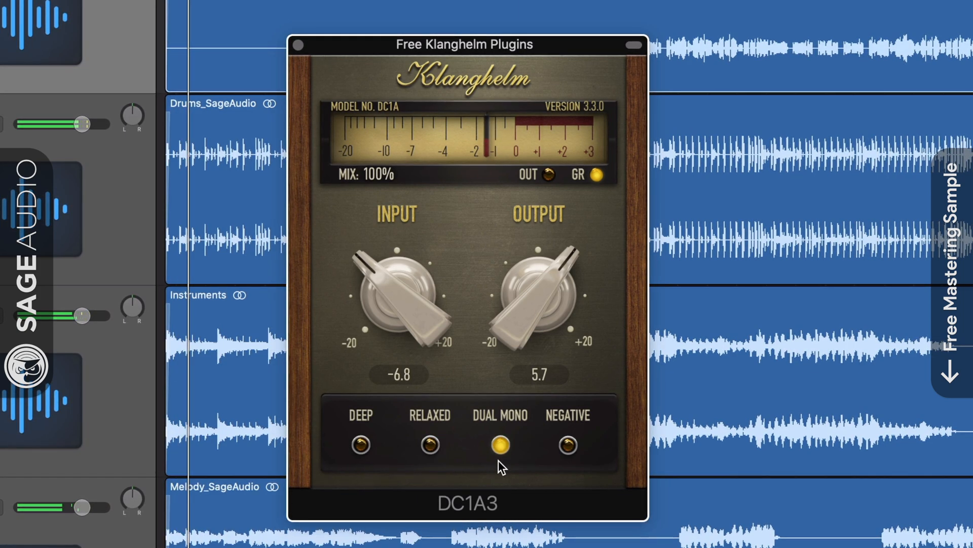
drag(400, 309, 436, 327)
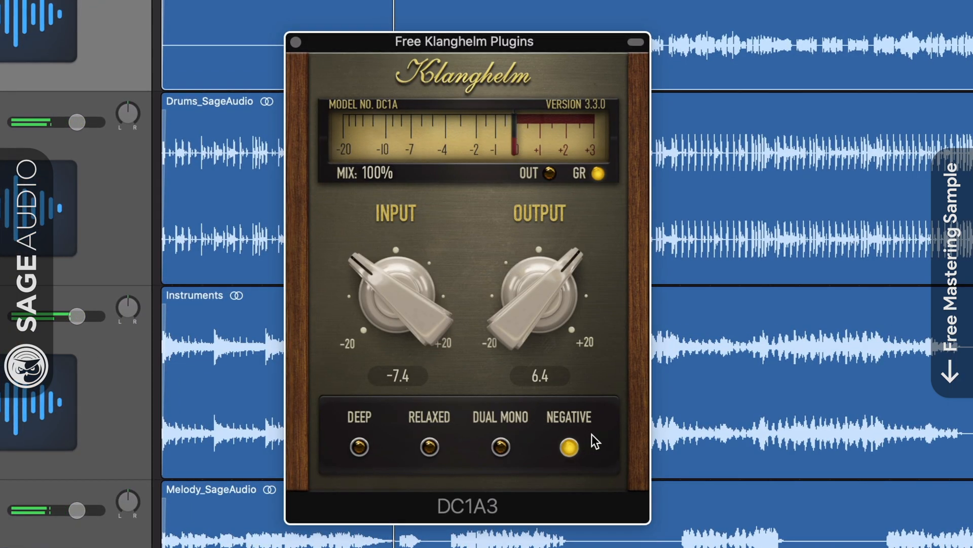
- Raise the compressor's input to about -1.0 with the Negative mode active
drag(395, 298, 415, 156)
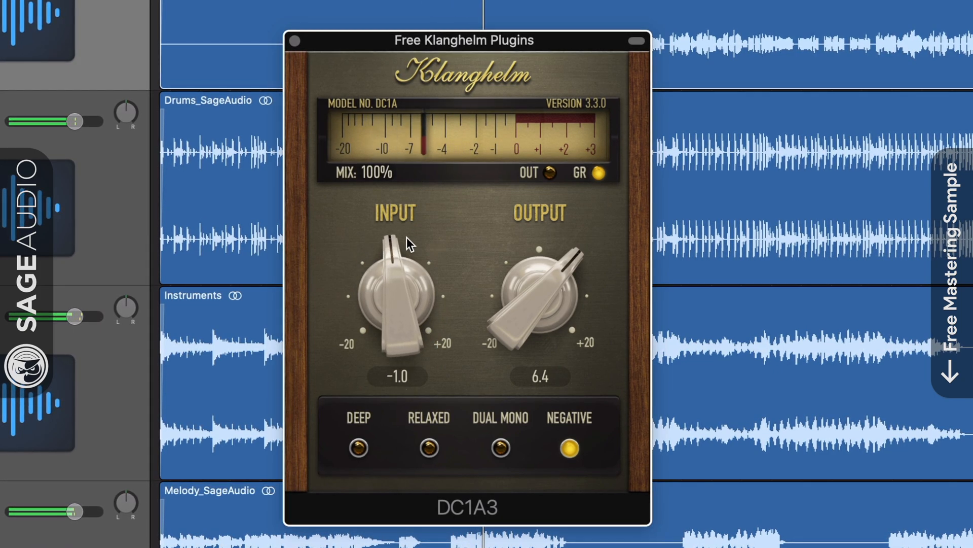
drag(388, 297, 408, 224)
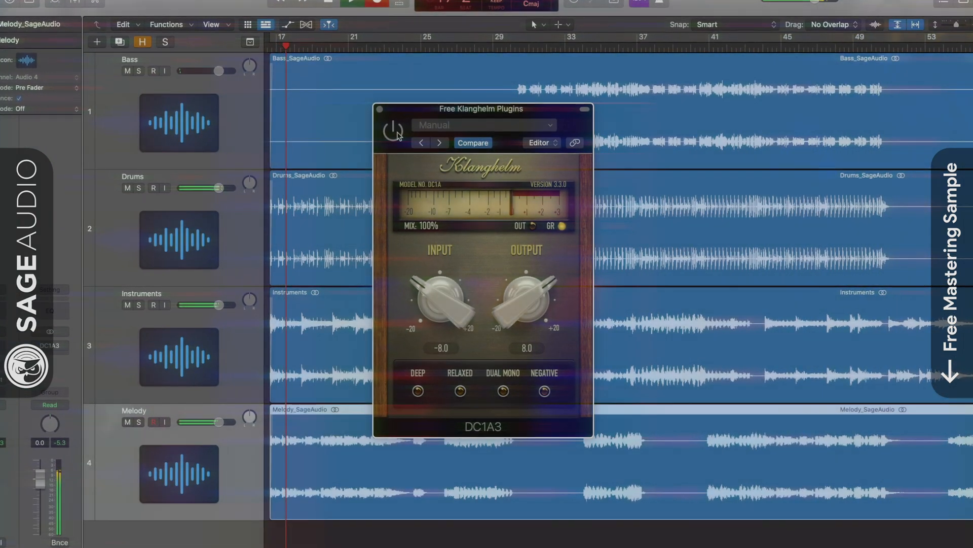
- Activate the DC1A3 on the Melody track and audition Deep, Relaxed and Dual Mono, leaving only Dual Mono on
click(394, 132)
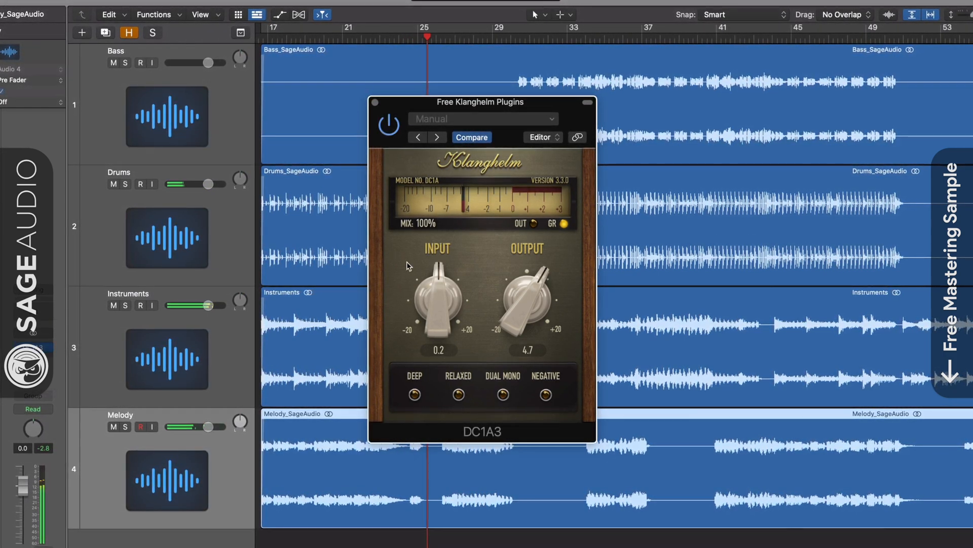
click(414, 395)
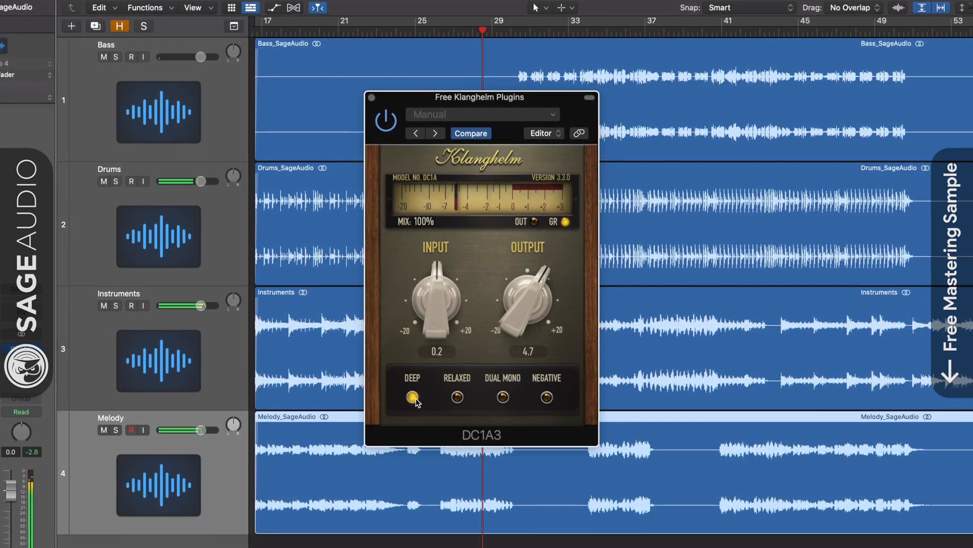
click(458, 398)
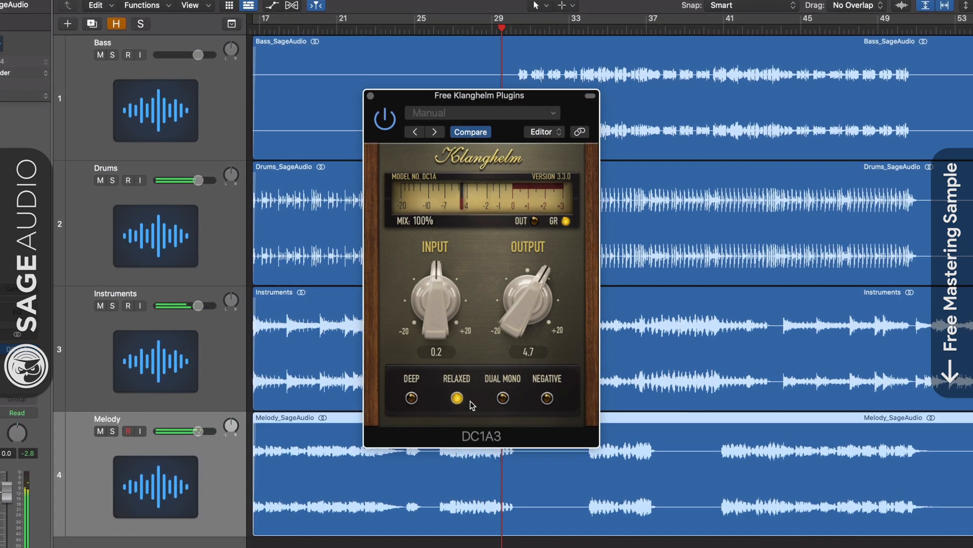
click(503, 398)
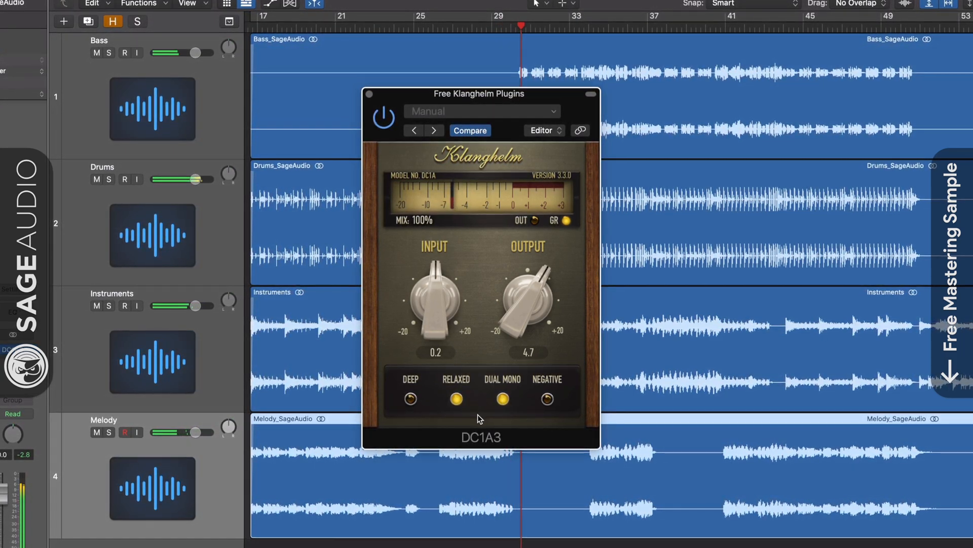
click(456, 399)
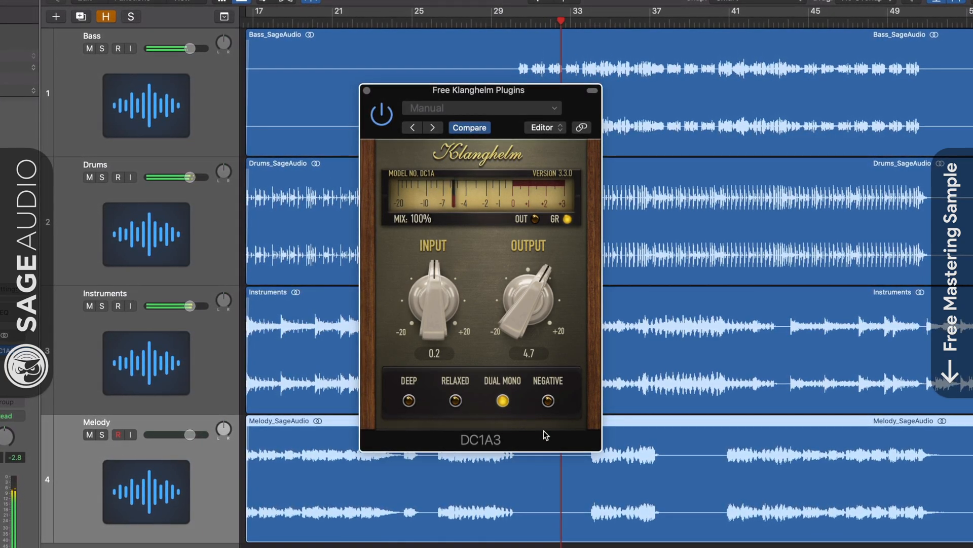
- Switch the DC1A3 from Dual Mono to Negative mode and raise its output to 6.5
drag(546, 324, 549, 398)
click(549, 401)
drag(529, 309, 513, 223)
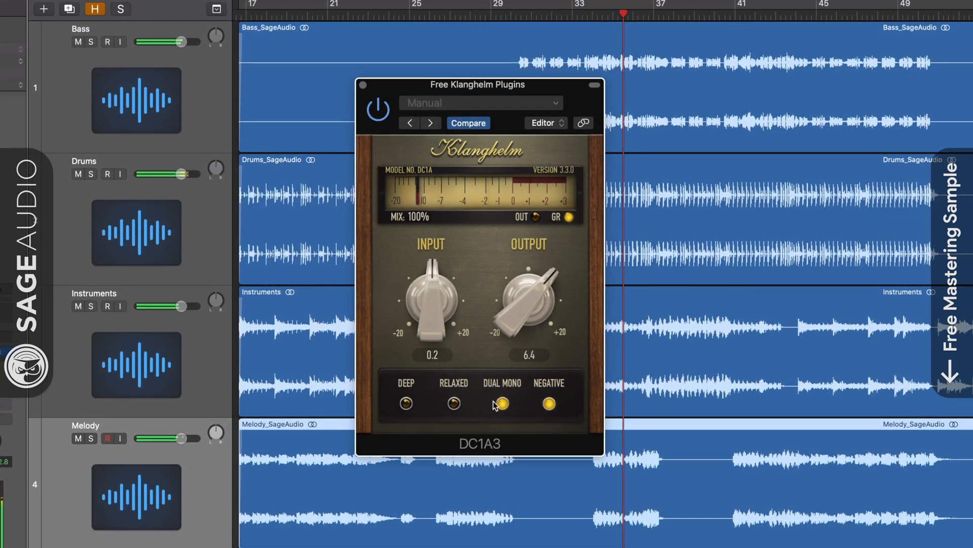
click(503, 403)
mouse_move(525, 295)
mouse_down()
mouse_move(523, 263)
mouse_move(521, 286)
mouse_up()
- Sweep the input up to 16.5 and back to 0.5, with Negative turned off and the output lowered to 0.1
drag(435, 297, 496, 58)
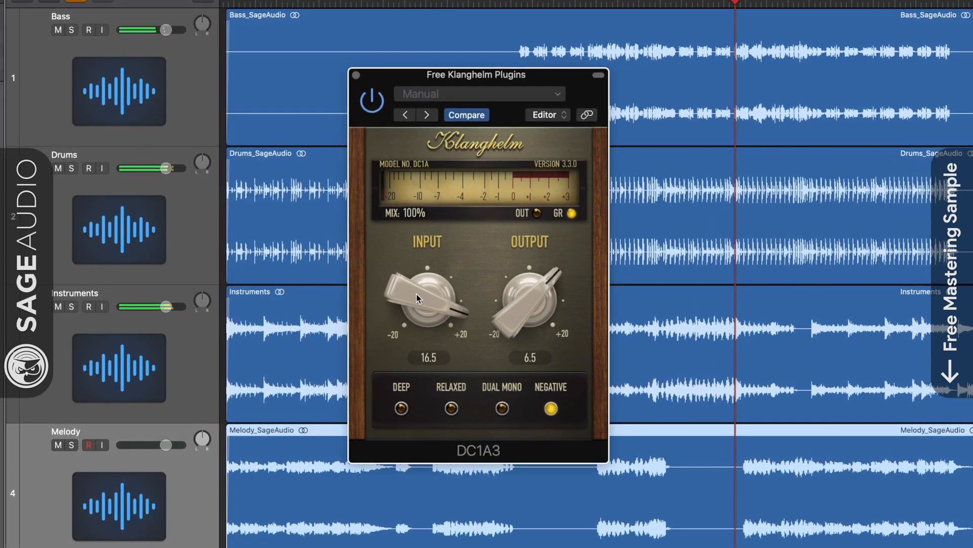
drag(416, 293, 512, 519)
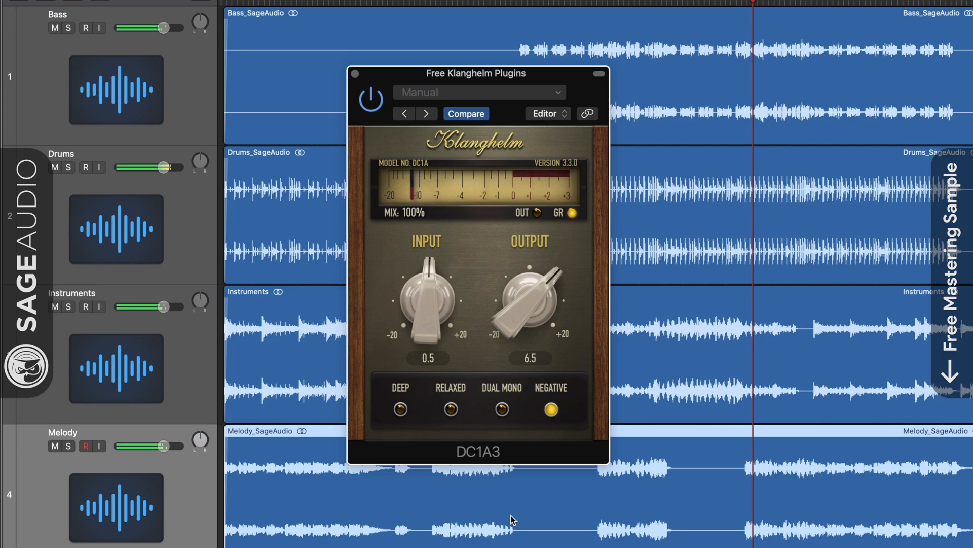
click(551, 409)
drag(519, 316, 519, 375)
- Solo the Bass track and set the compressor's input to 2.3 and output to 2.1
click(99, 31)
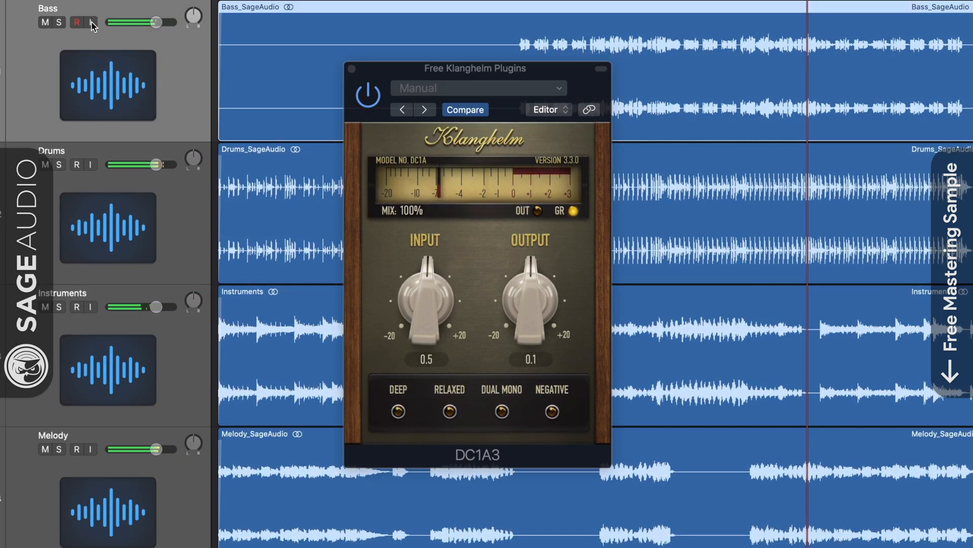
click(60, 23)
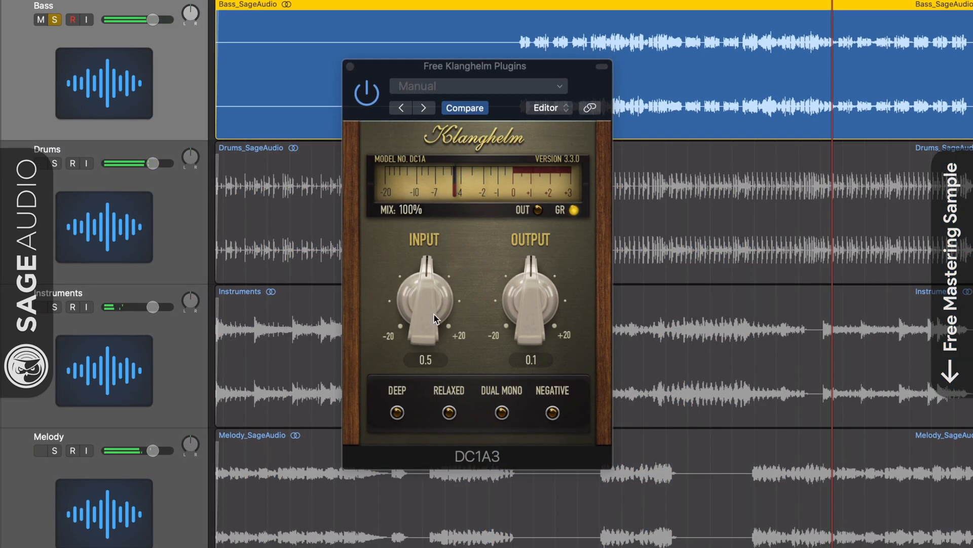
drag(434, 314, 416, 269)
drag(521, 288, 522, 269)
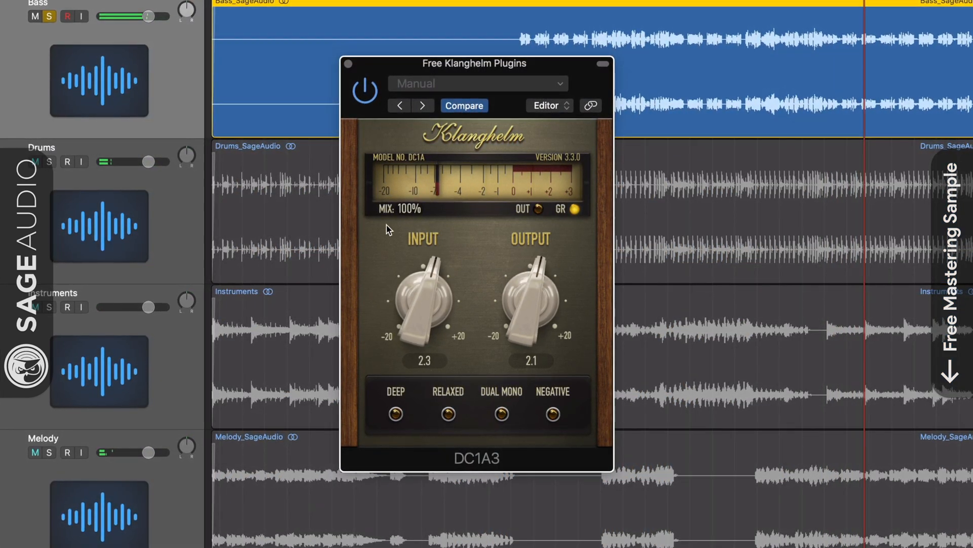
- Move the solo from Bass through Drums and Instruments to Melody, ending with only Melody soloed
click(44, 160)
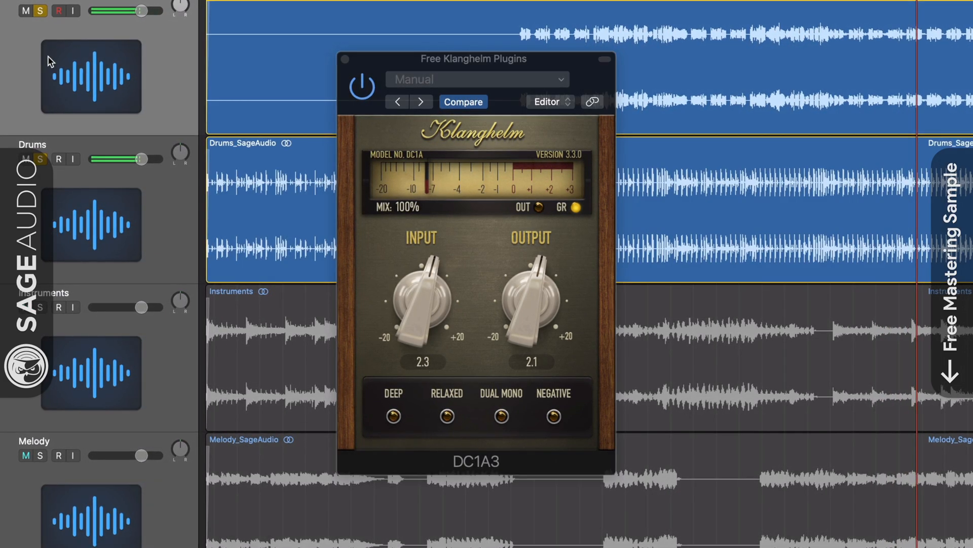
click(34, 7)
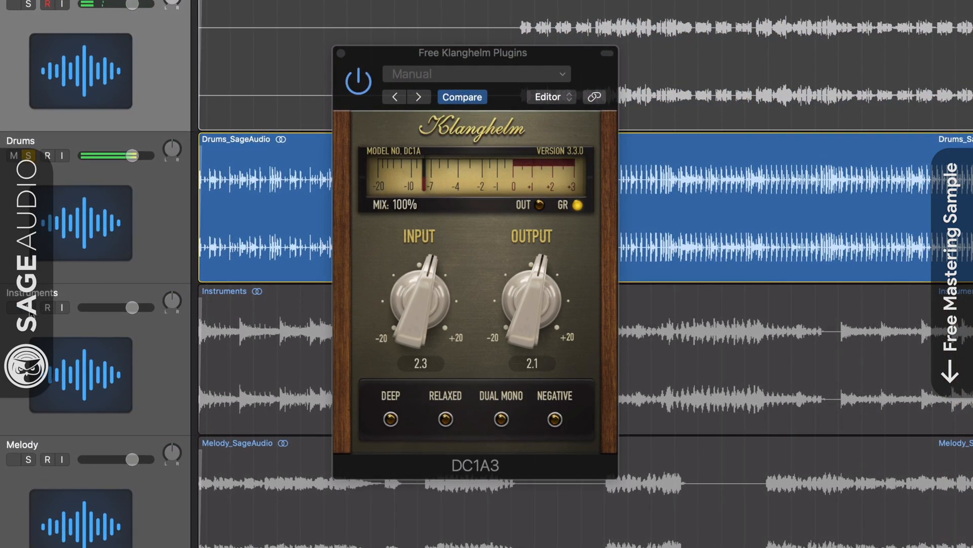
click(29, 308)
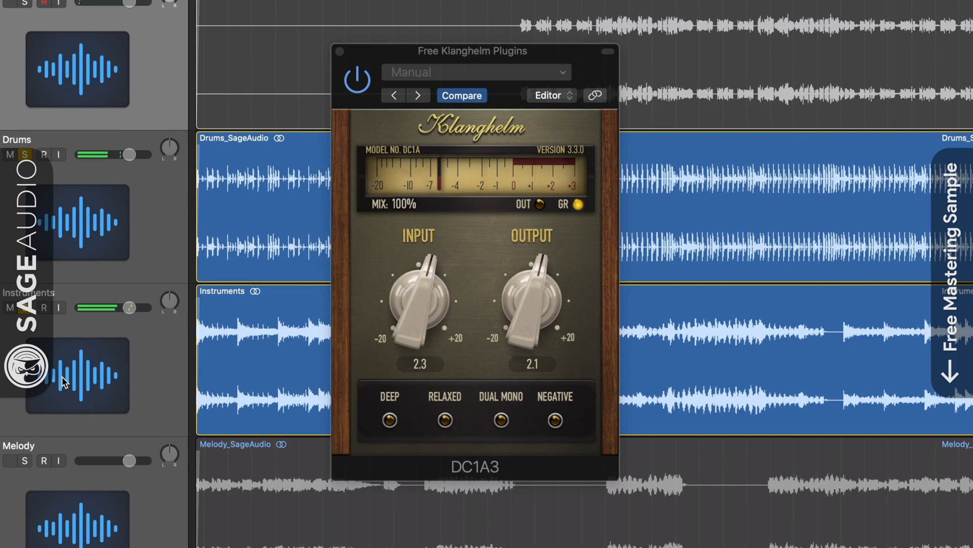
click(26, 156)
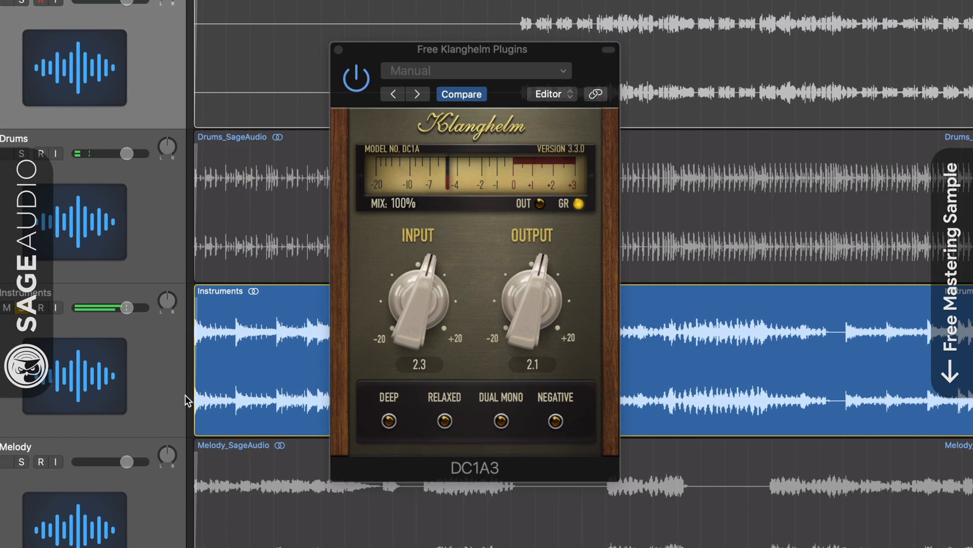
click(17, 463)
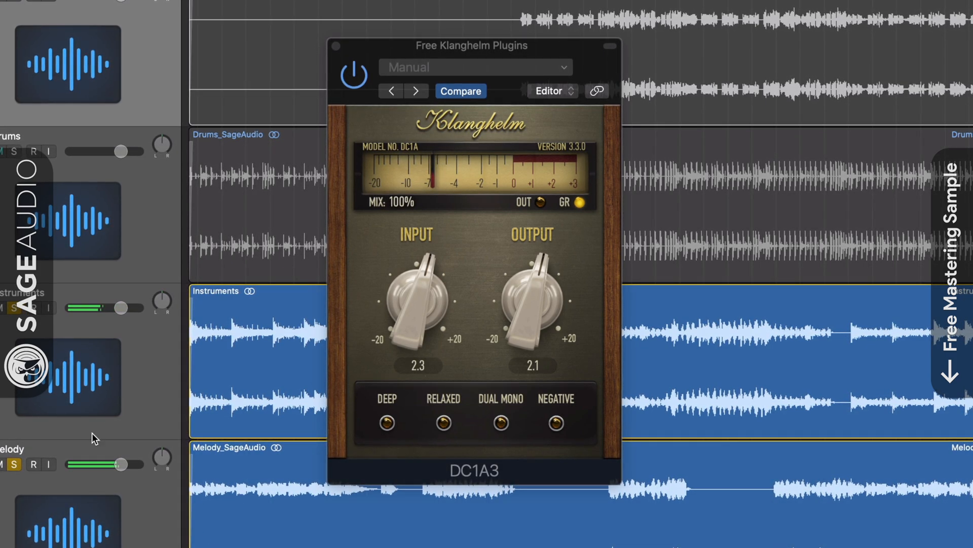
click(14, 308)
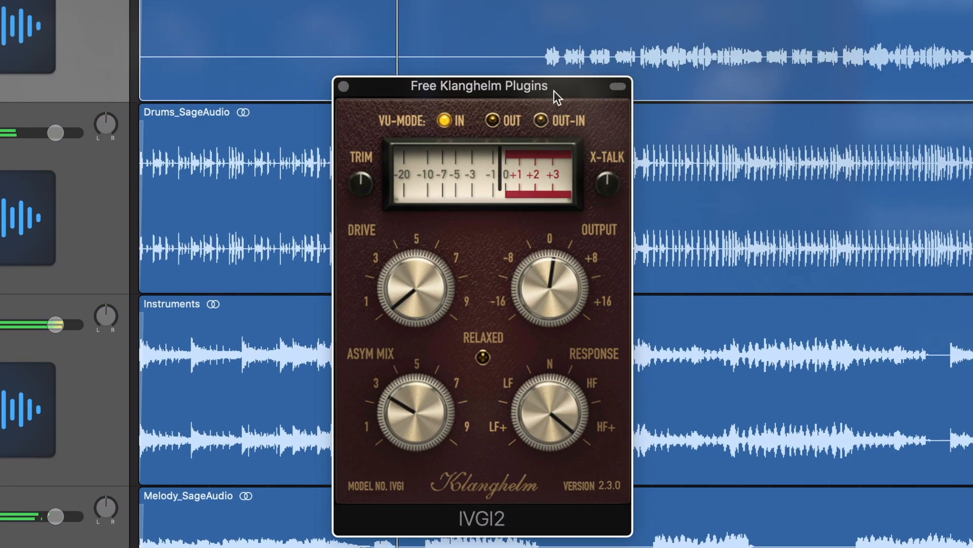
- Set IVGI2's VU mode to Out-In, raise the Drive to about 1 and lower the Output to about -9
drag(554, 90, 557, 63)
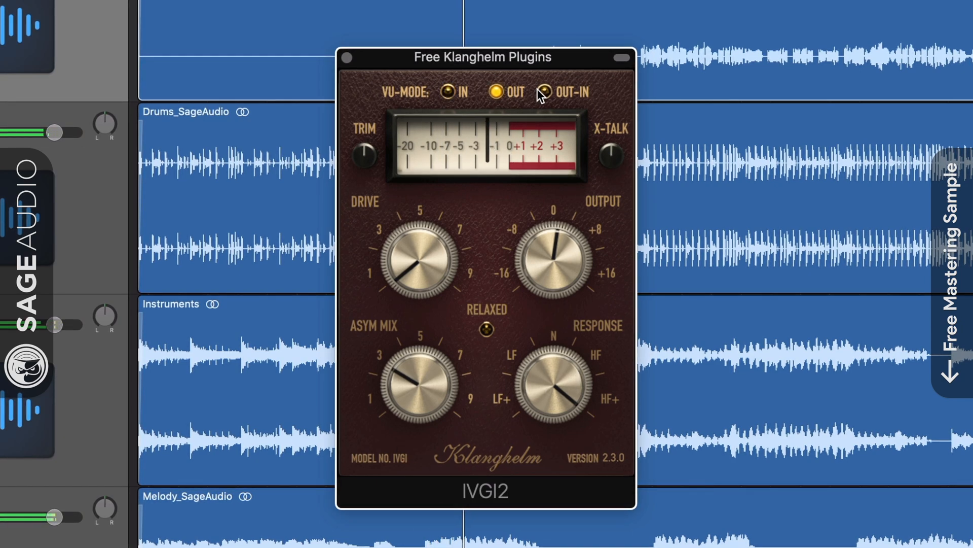
mouse_move(555, 271)
mouse_down()
mouse_move(560, 251)
mouse_move(559, 261)
mouse_up()
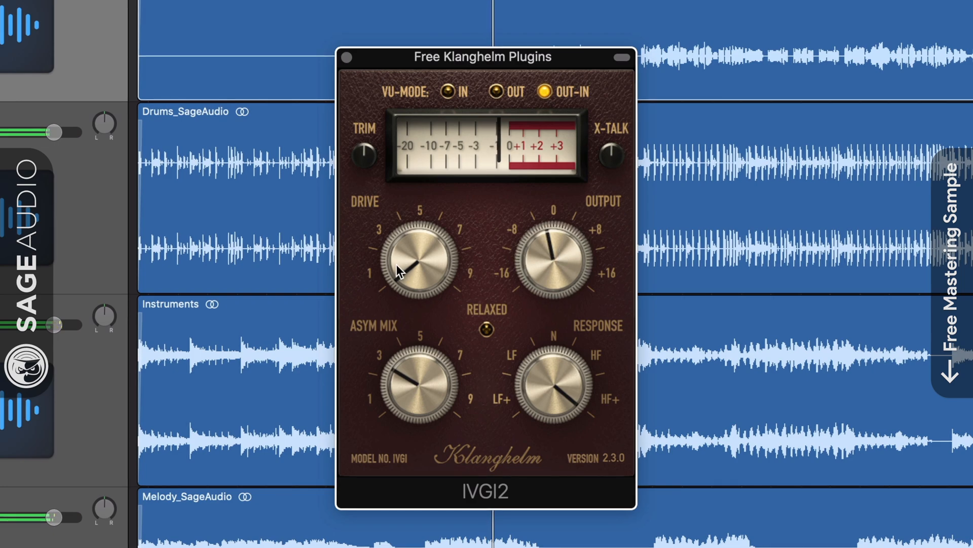
drag(396, 264, 408, 370)
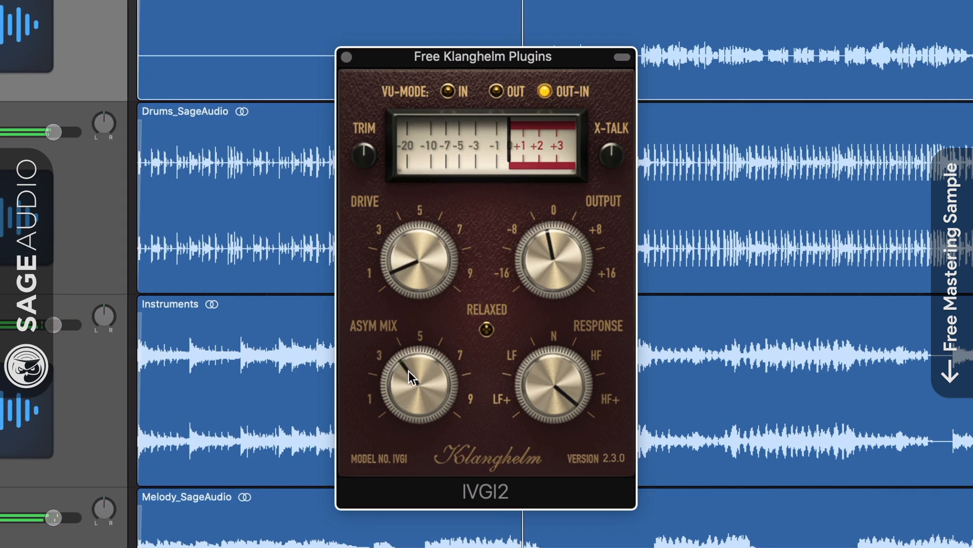
drag(546, 285, 547, 257)
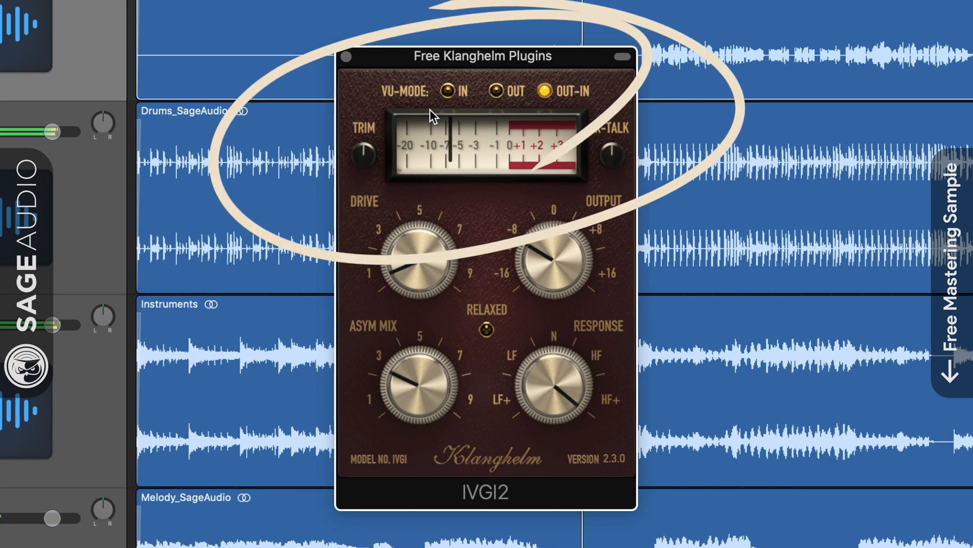
- Cycle the VU meter through In, Out and Out-In, and raise the Output to about -2
click(457, 94)
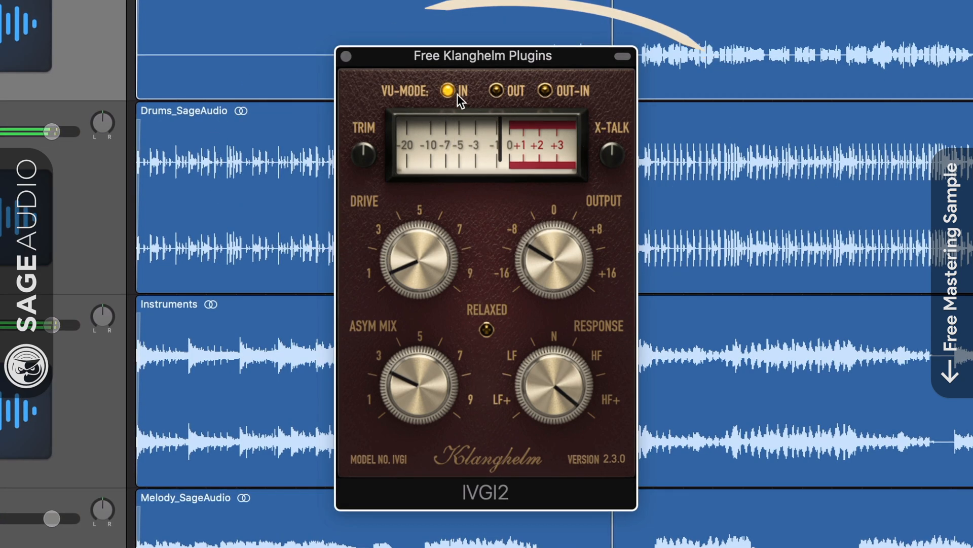
click(504, 91)
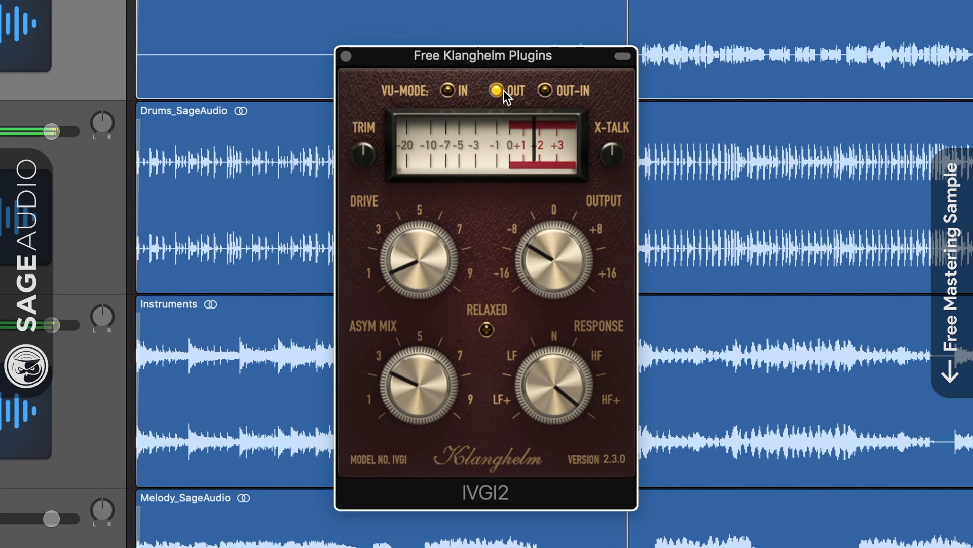
click(545, 90)
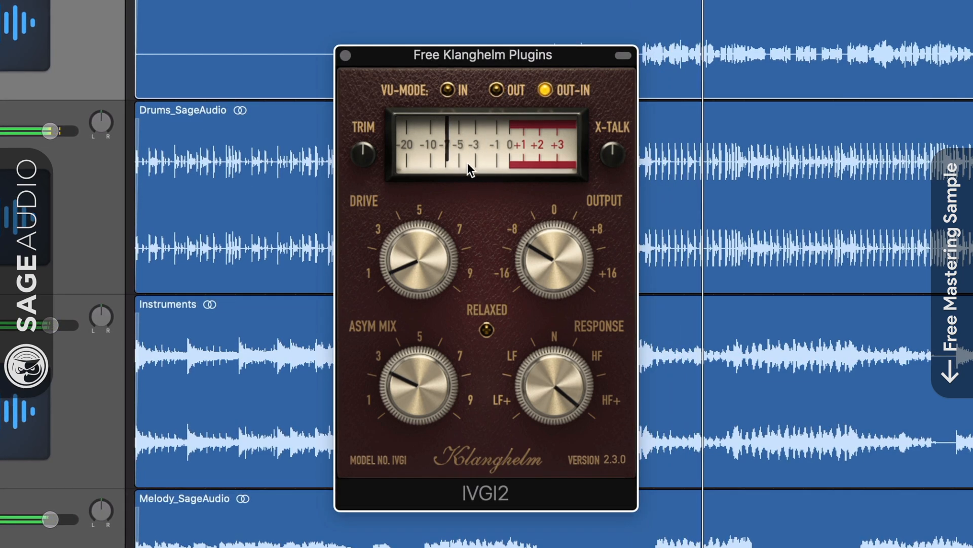
drag(546, 246, 548, 241)
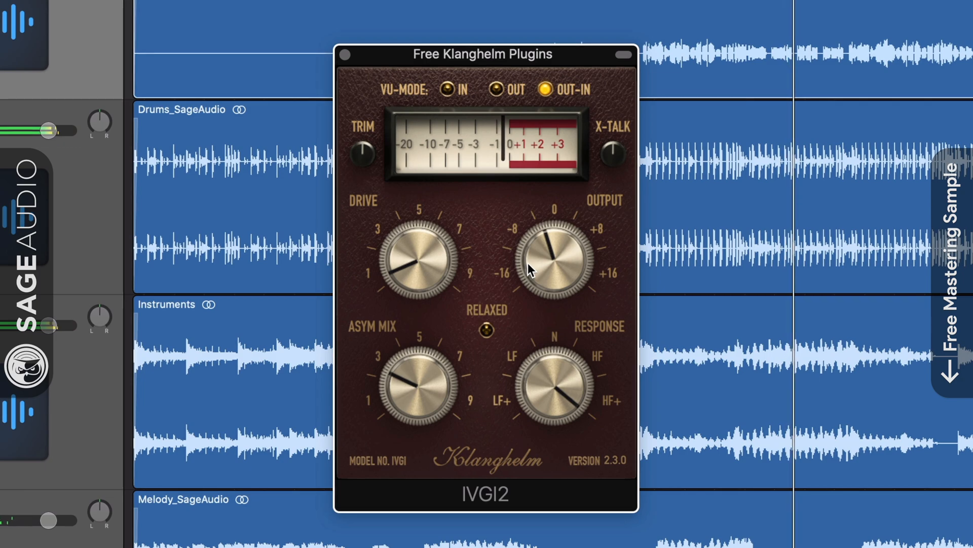
drag(528, 263, 527, 262)
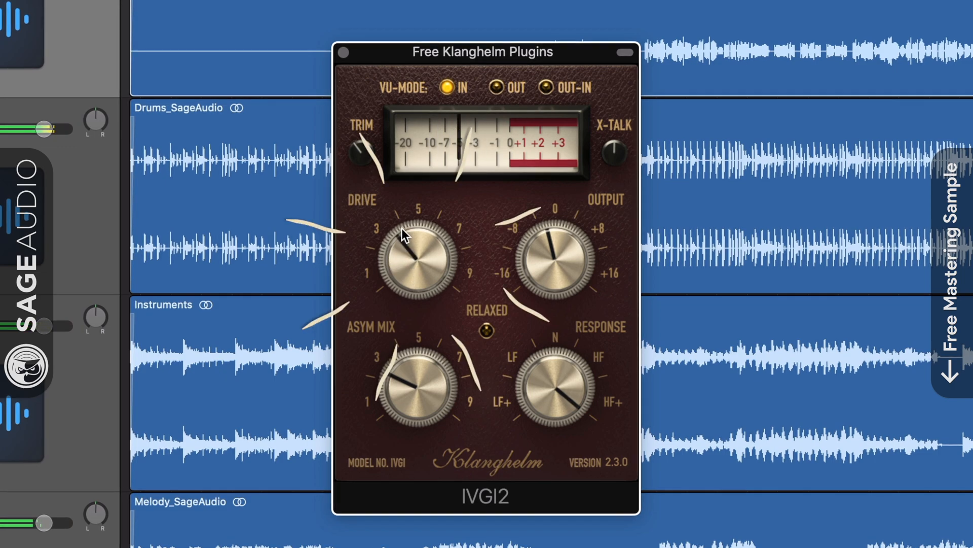
- Turn the Drive to maximum and sweep Asym Mix from minimum to maximum and back to about 5
drag(402, 229, 397, 148)
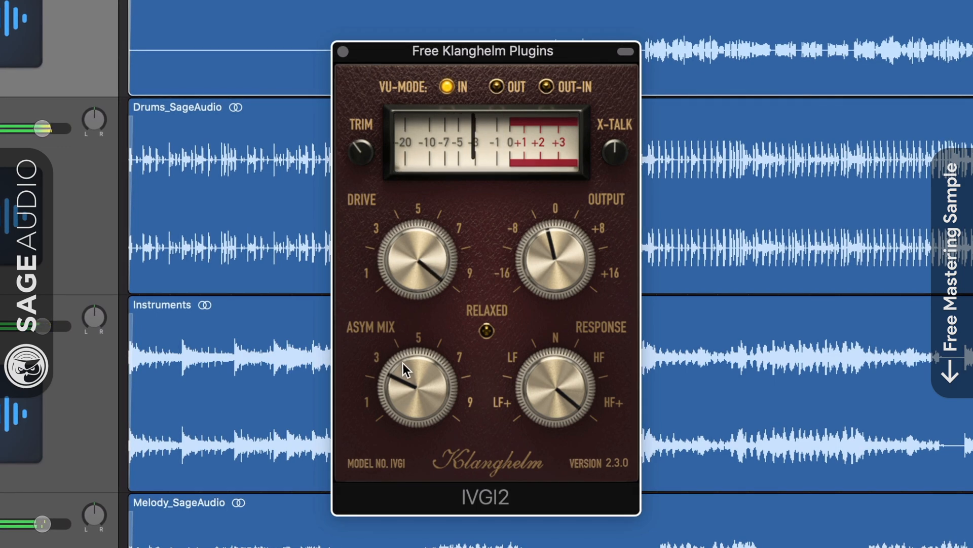
mouse_move(404, 363)
mouse_down()
mouse_move(412, 404)
mouse_move(406, 305)
mouse_move(414, 387)
mouse_up()
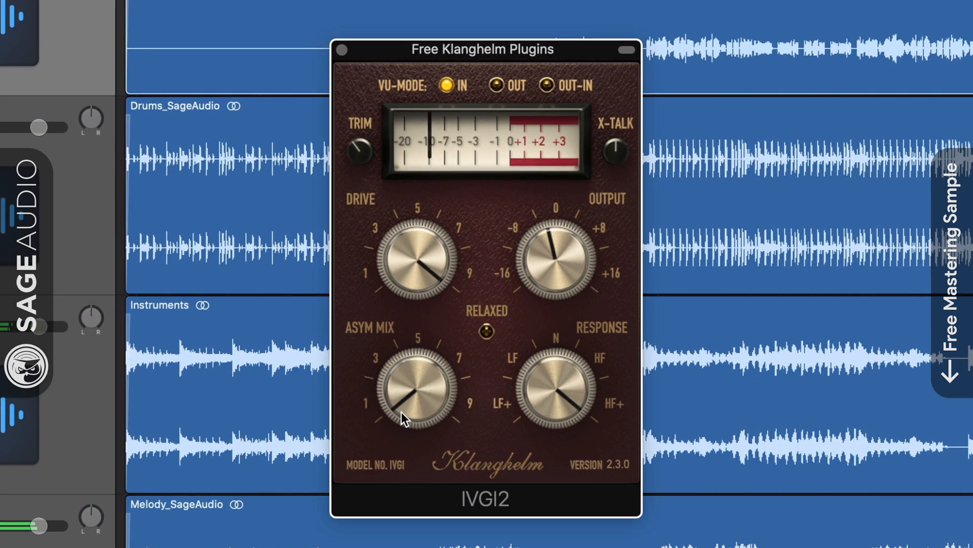
drag(400, 412, 406, 281)
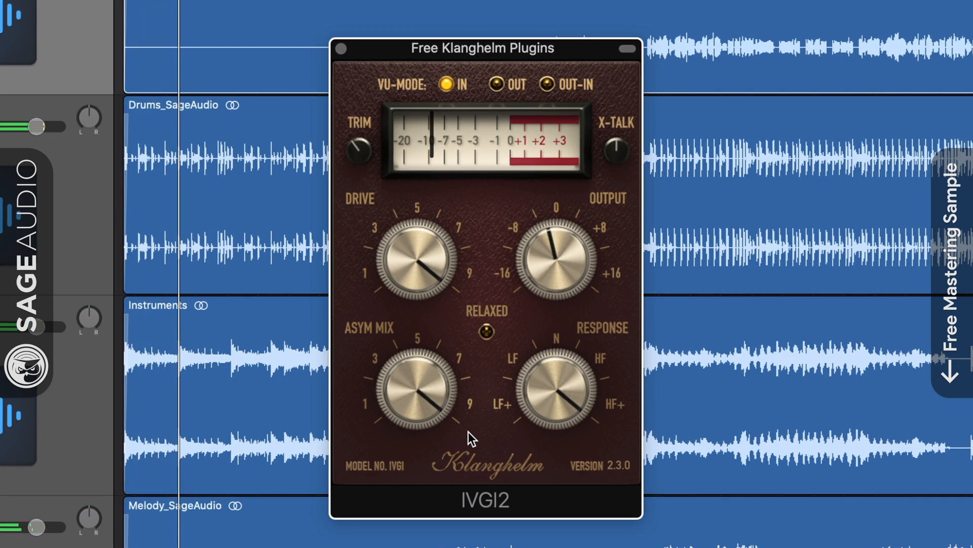
drag(408, 367, 421, 430)
- Bring the Response control from HF+ to neutral and sweep it toward the LF side
drag(546, 382, 557, 442)
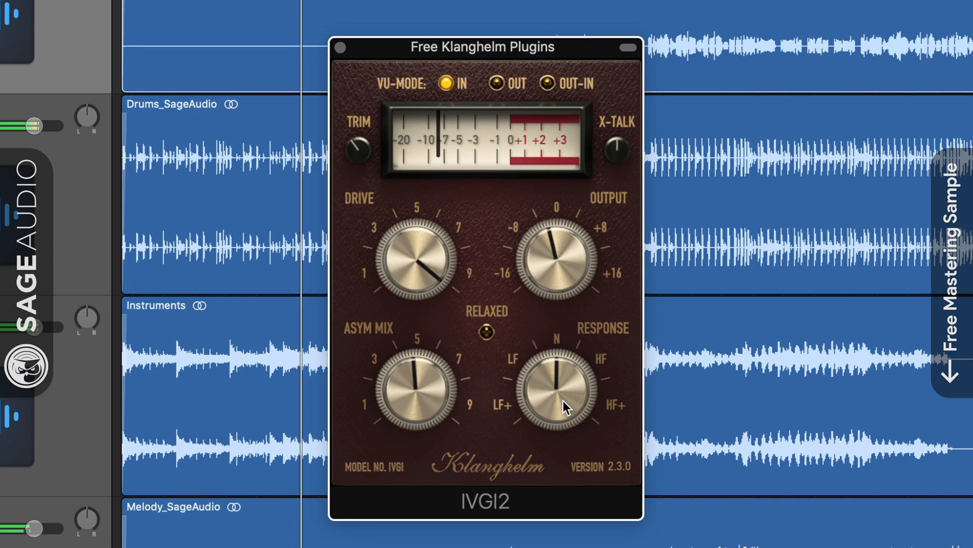
drag(550, 377, 552, 408)
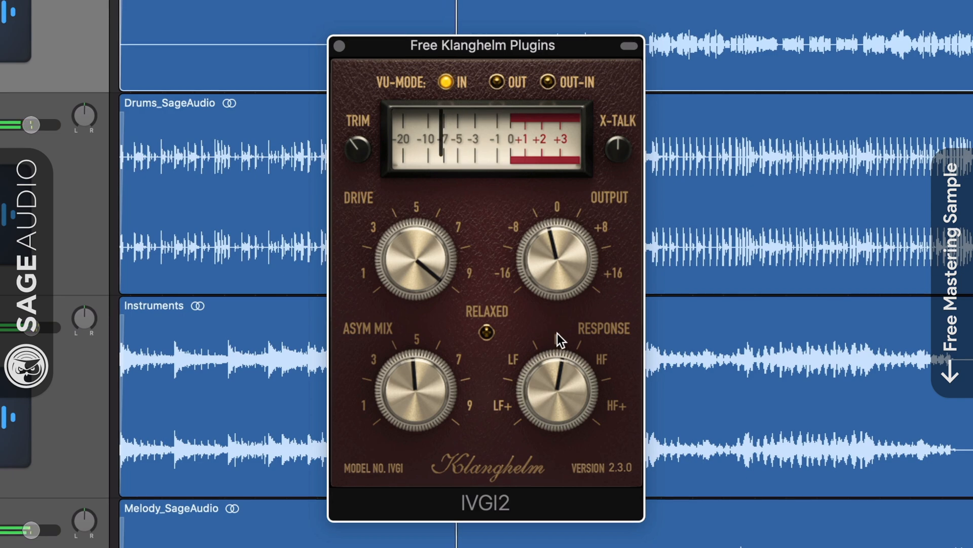
double_click(554, 380)
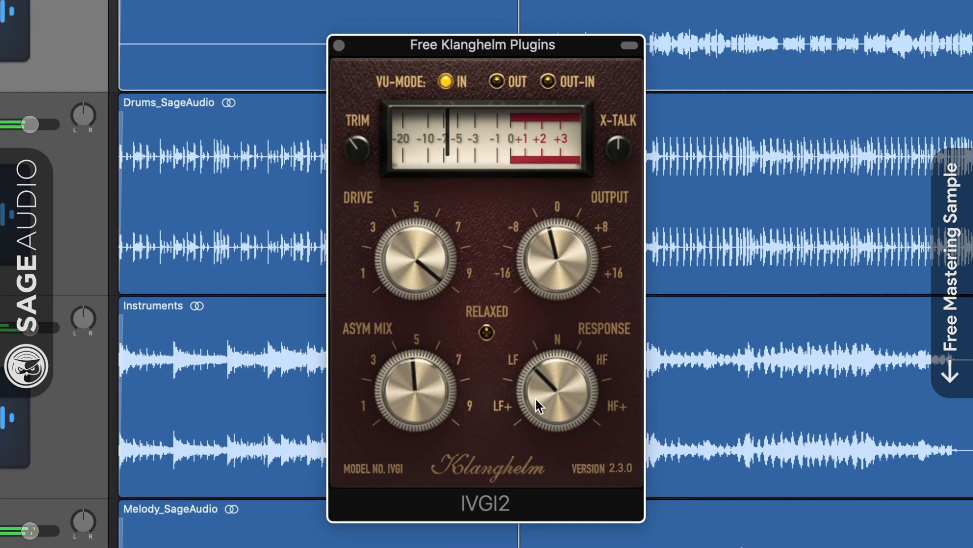
drag(536, 400, 527, 431)
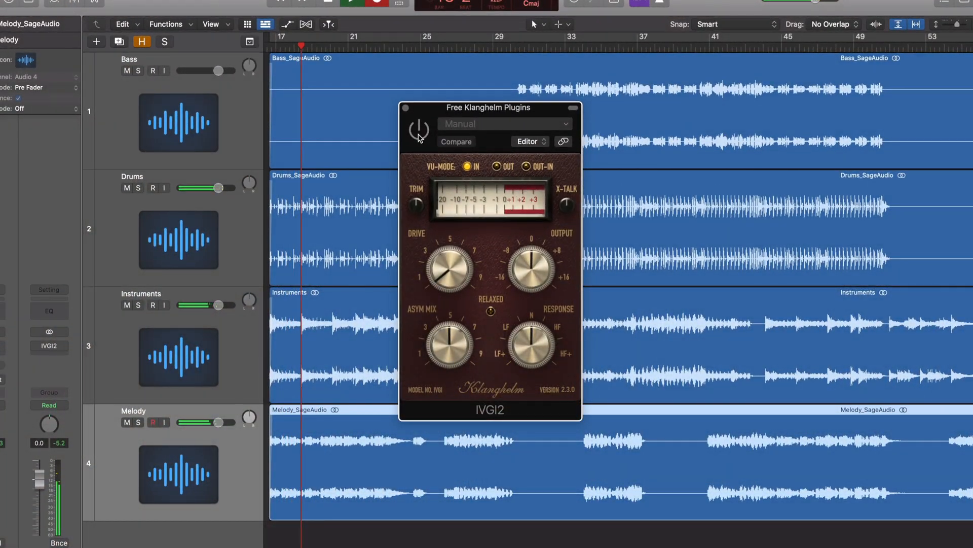
- Activate IVGI2 on the Melody track, set Drive to about 6 and sweep Asym Mix from minimum to maximum
click(418, 132)
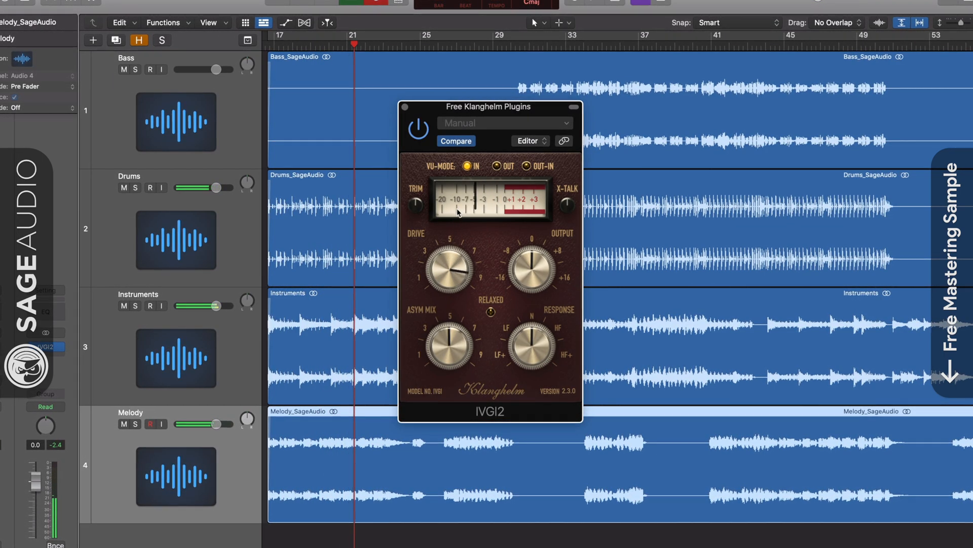
drag(451, 258, 458, 237)
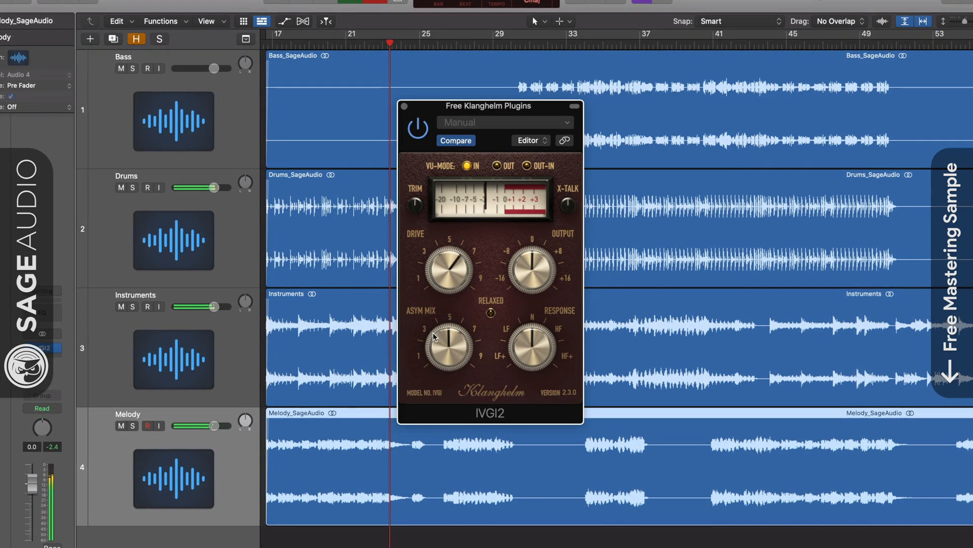
drag(433, 335, 441, 404)
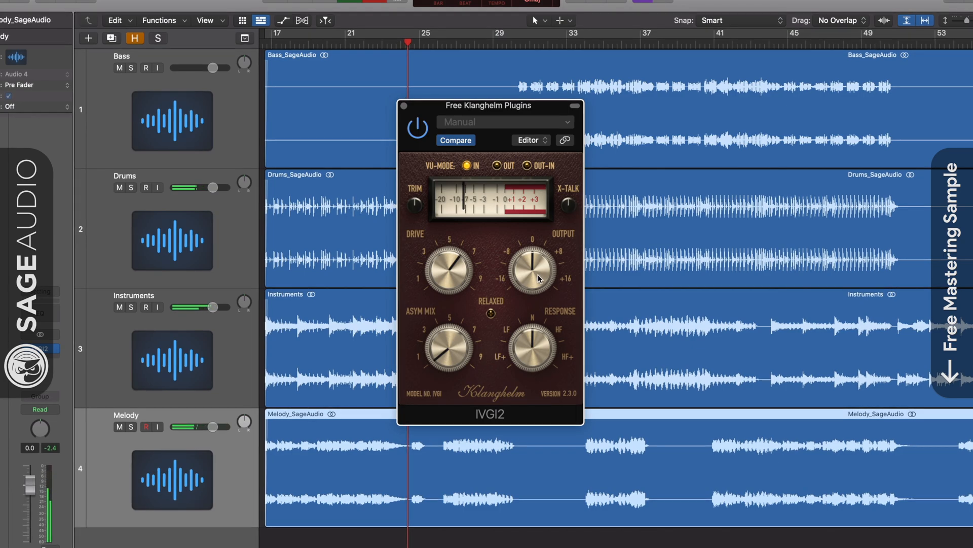
drag(443, 354, 469, 181)
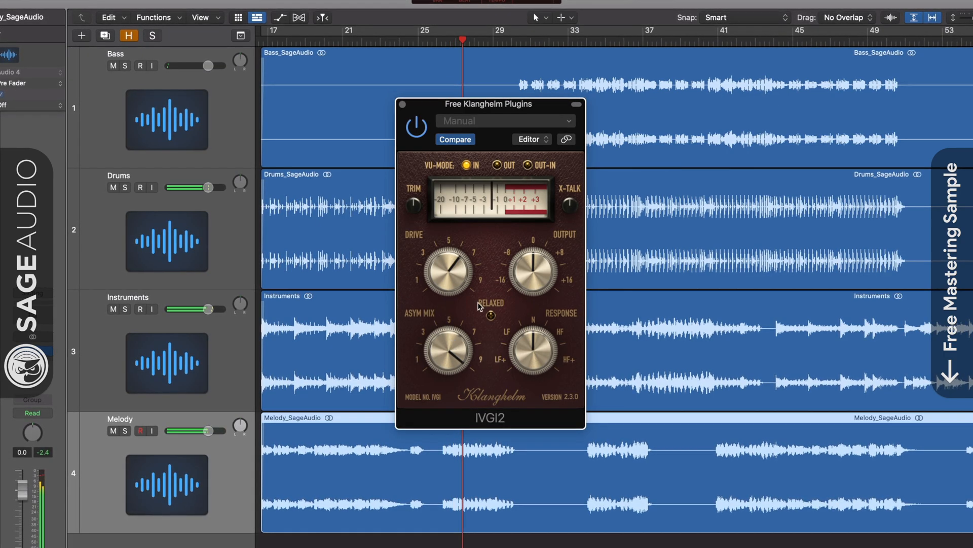
- Sweep the Response from HF+ to LF+, and return Asym Mix to 5 and Response to neutral
drag(536, 351, 544, 313)
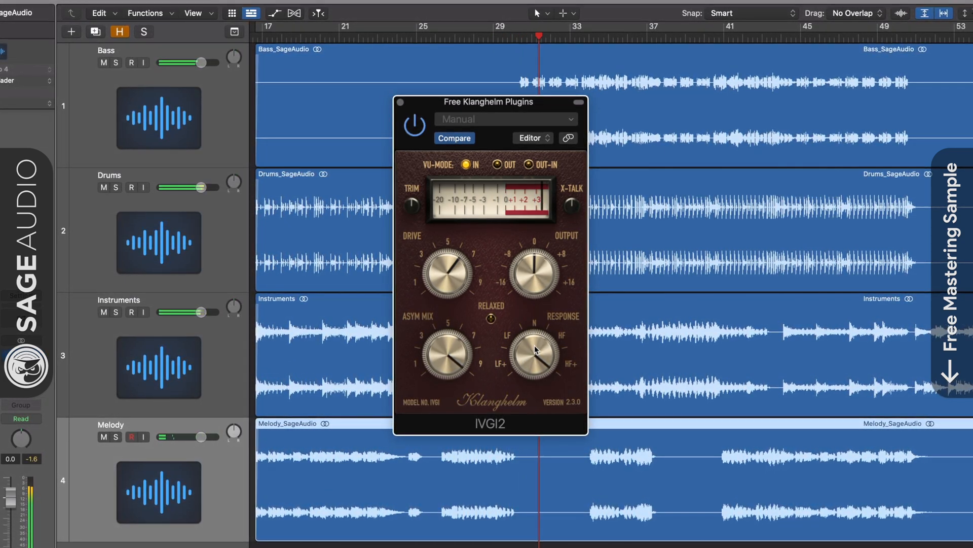
drag(534, 345, 532, 449)
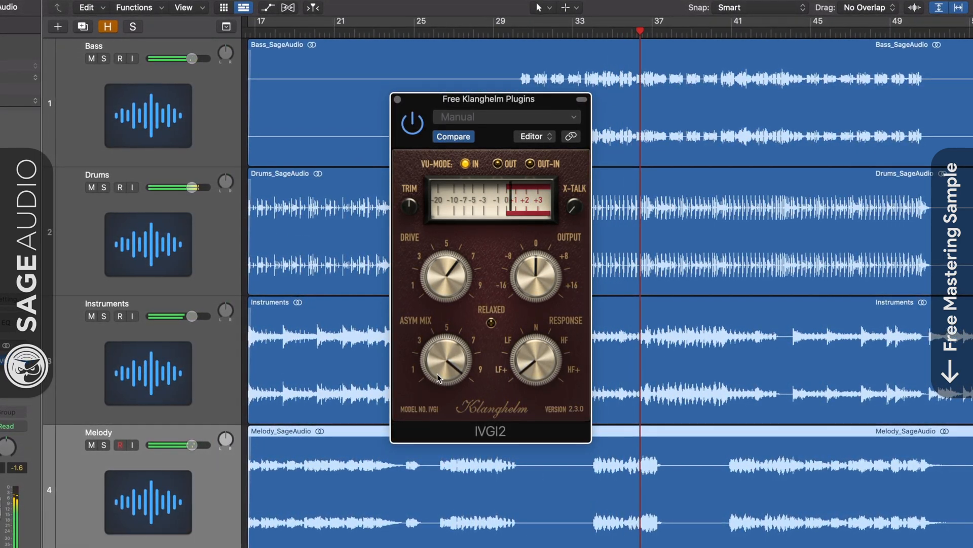
drag(441, 362, 442, 388)
double_click(546, 376)
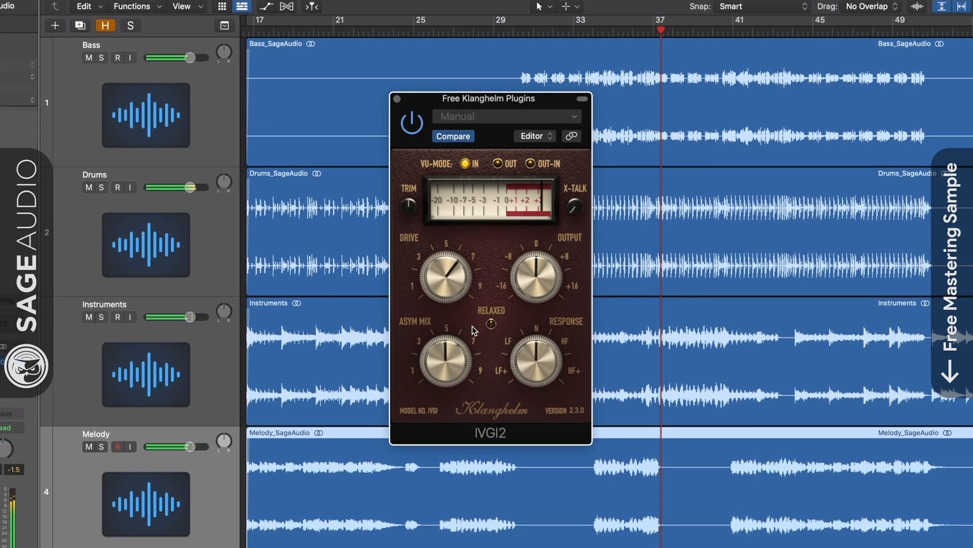
- Reset the Drive to minimum, enable Relaxed mode and raise the Drive to about 5.5
double_click(448, 284)
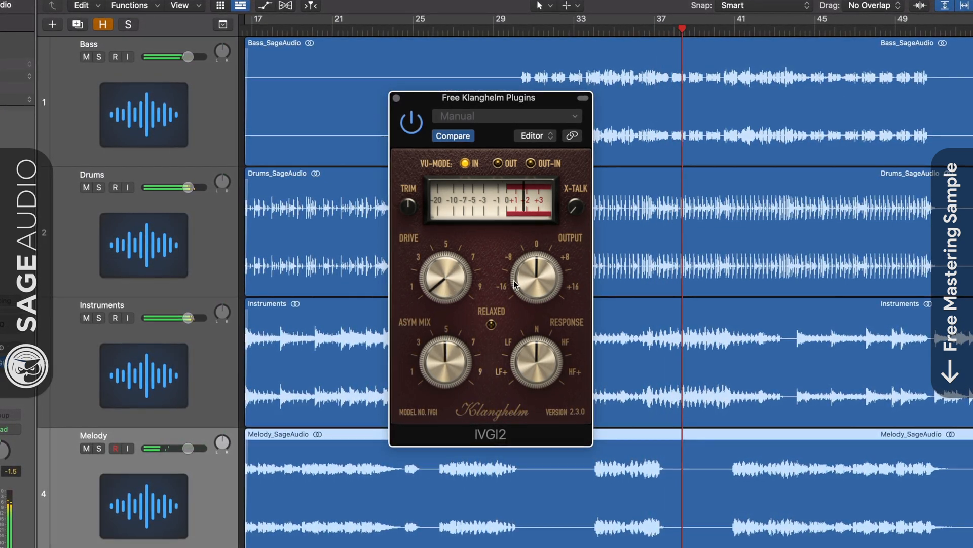
click(491, 323)
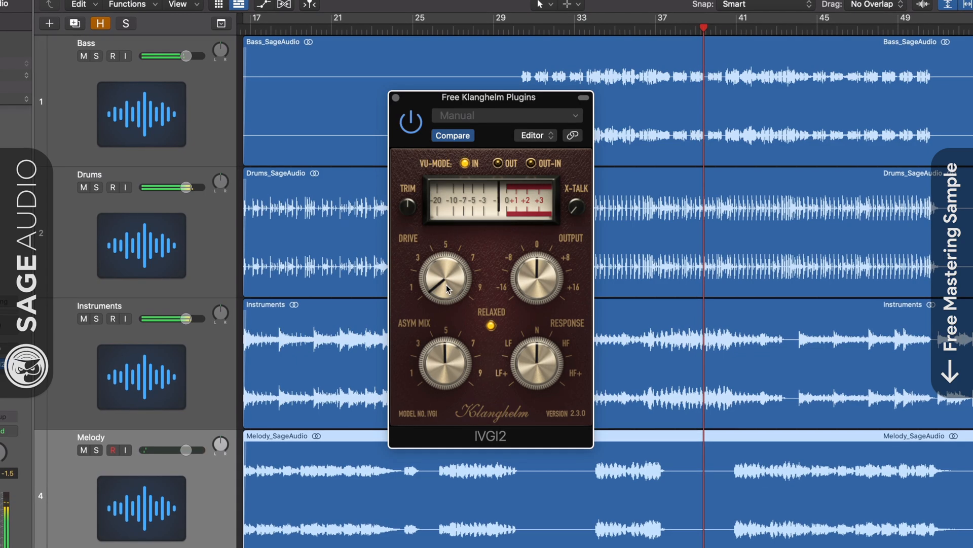
drag(446, 284, 447, 236)
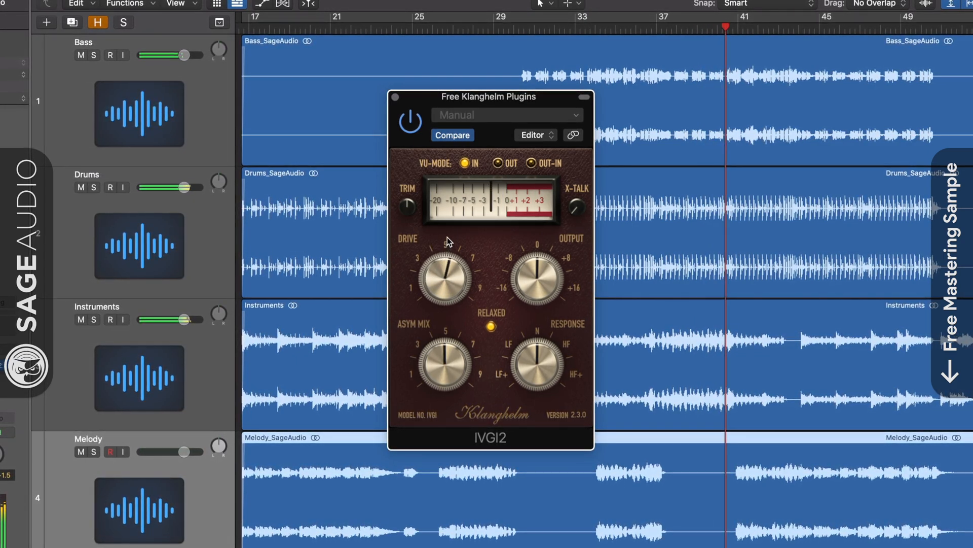
- Lower Asym Mix to minimum and Drive to about 3, disable Relaxed mode and return Drive to about 5.5
drag(430, 345, 431, 392)
drag(434, 301, 431, 316)
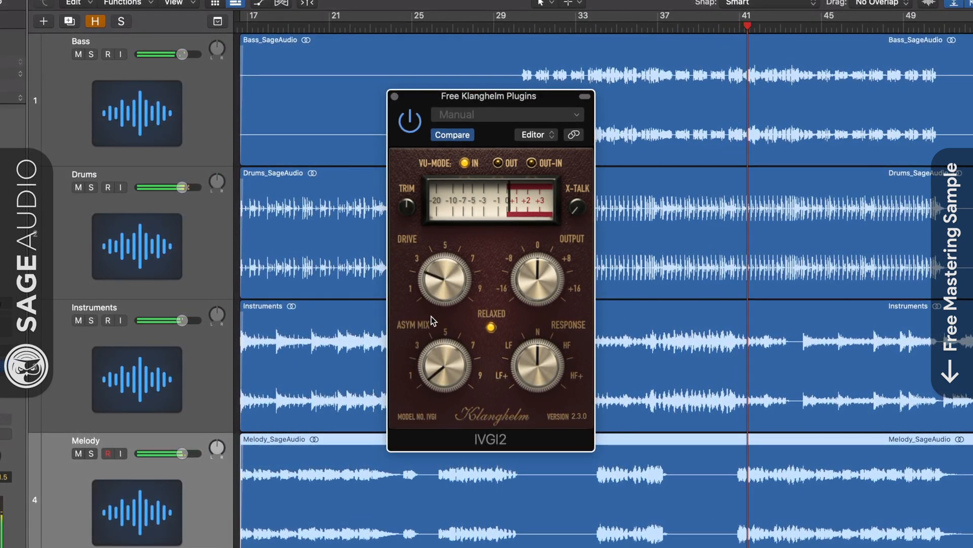
click(493, 329)
drag(450, 283, 453, 265)
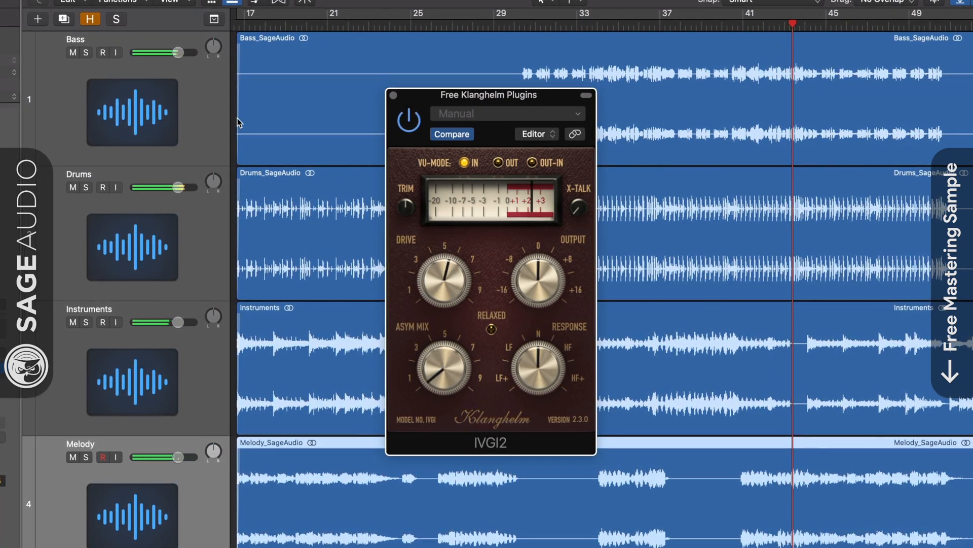
- Solo the Bass track, raise the IVGI2 Output to about +4 and turn the Response to LF+
click(84, 51)
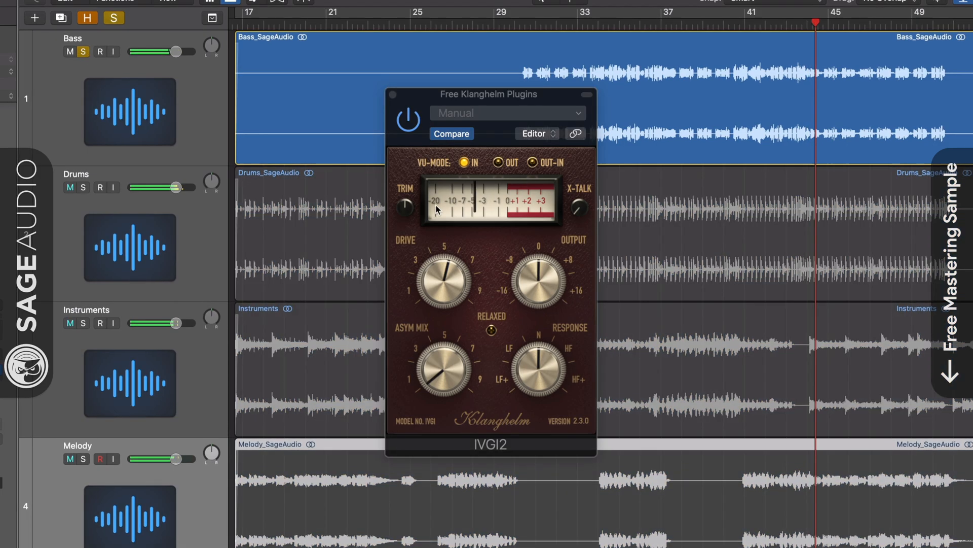
drag(543, 300, 537, 271)
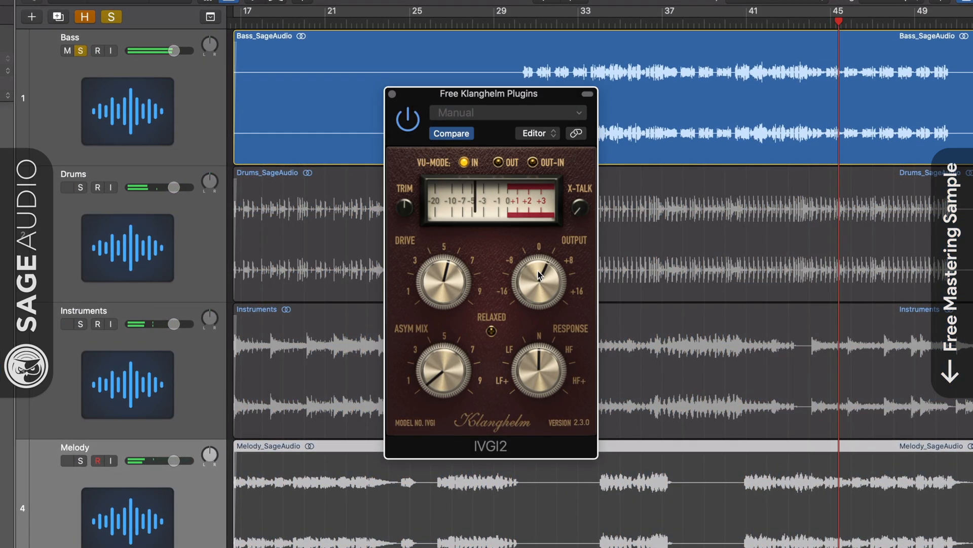
drag(541, 363, 540, 416)
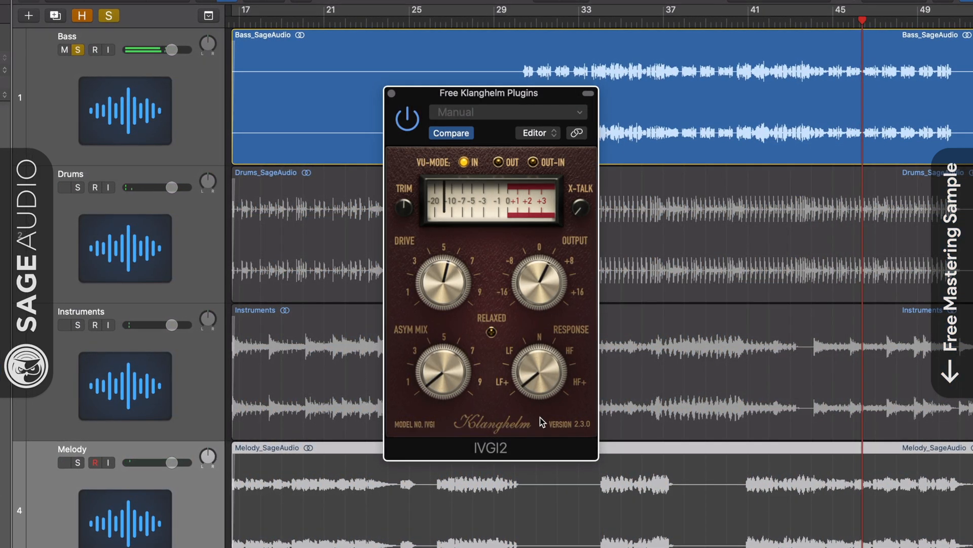
- Solo the Drums track instead of the Bass and turn the Response to HF+
click(75, 187)
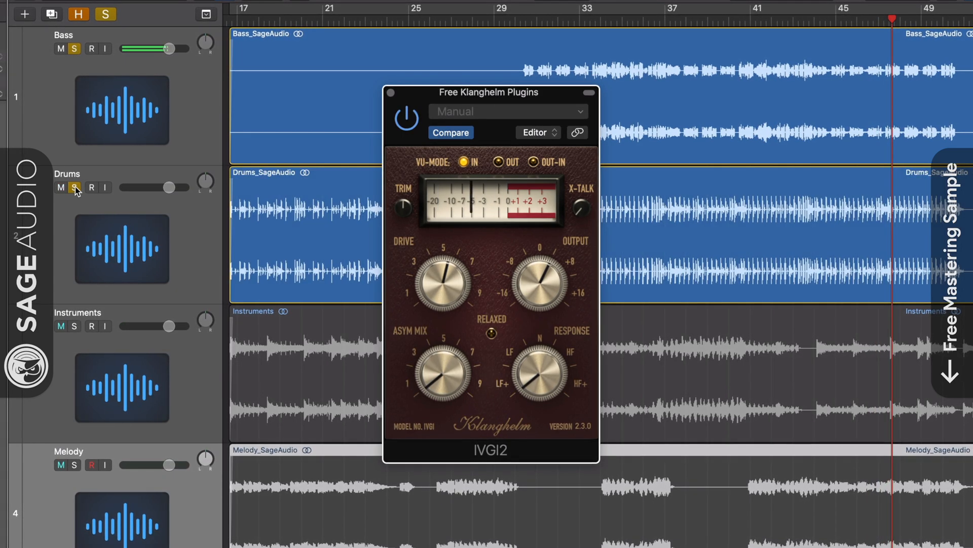
click(74, 48)
drag(552, 389, 557, 190)
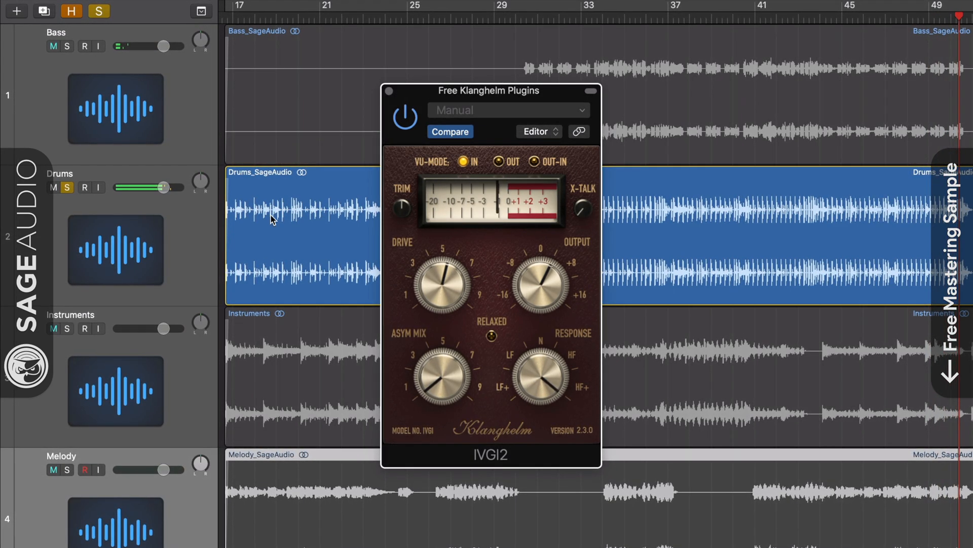
- Move the solo from Drums to Instruments, add Melody, turn the Response to LF+ and unsolo Instruments
click(68, 329)
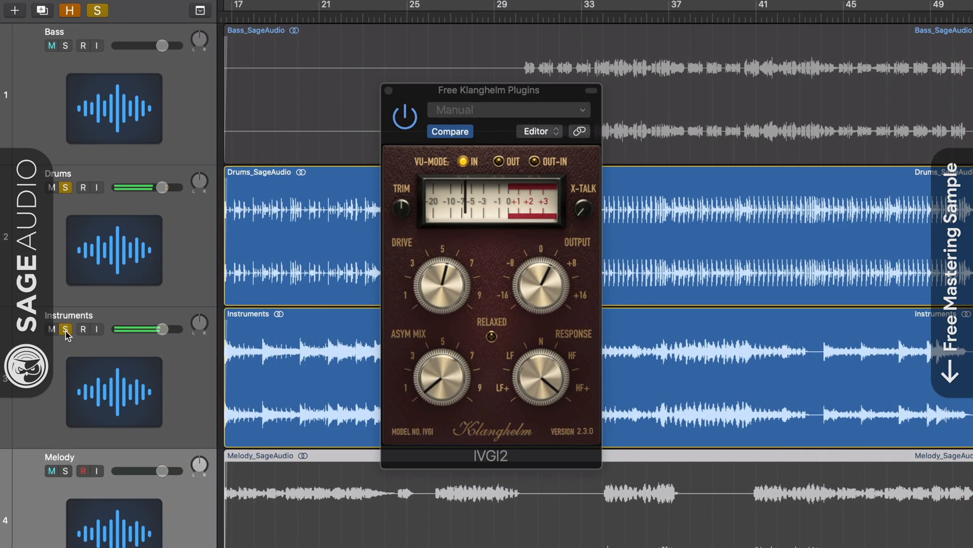
click(65, 188)
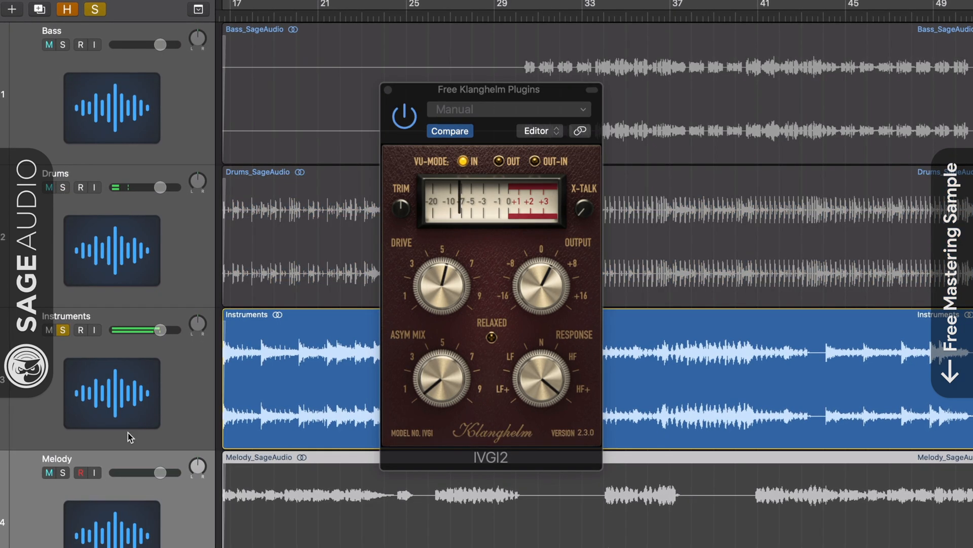
click(62, 473)
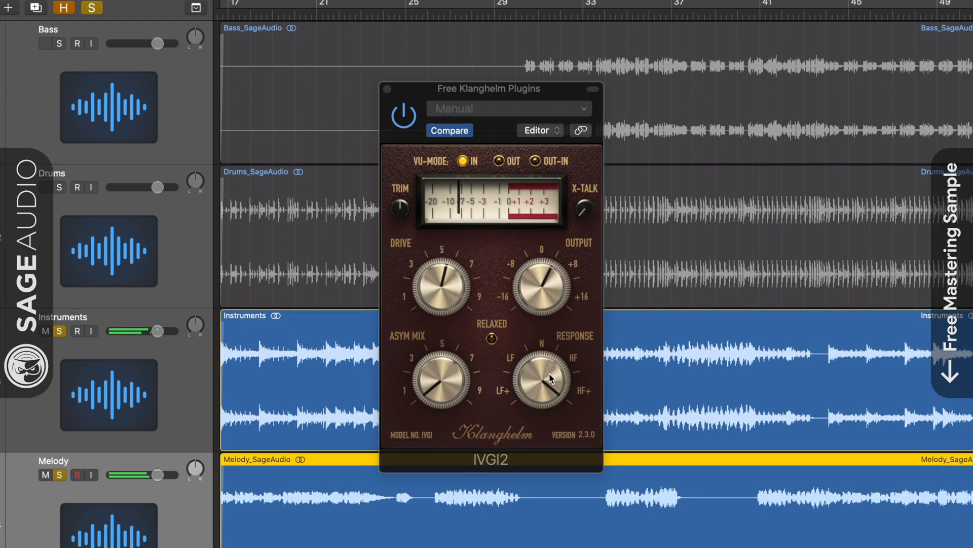
drag(549, 374, 546, 396)
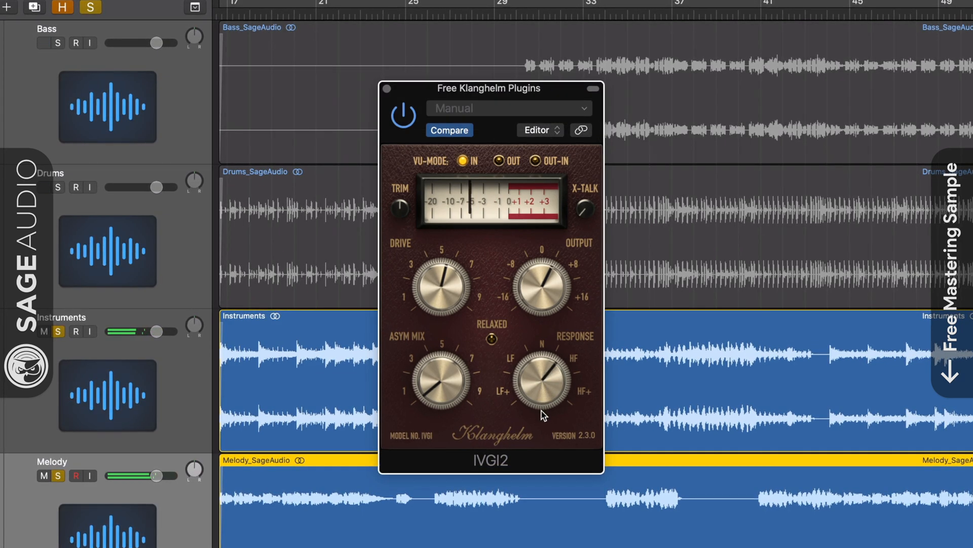
click(57, 332)
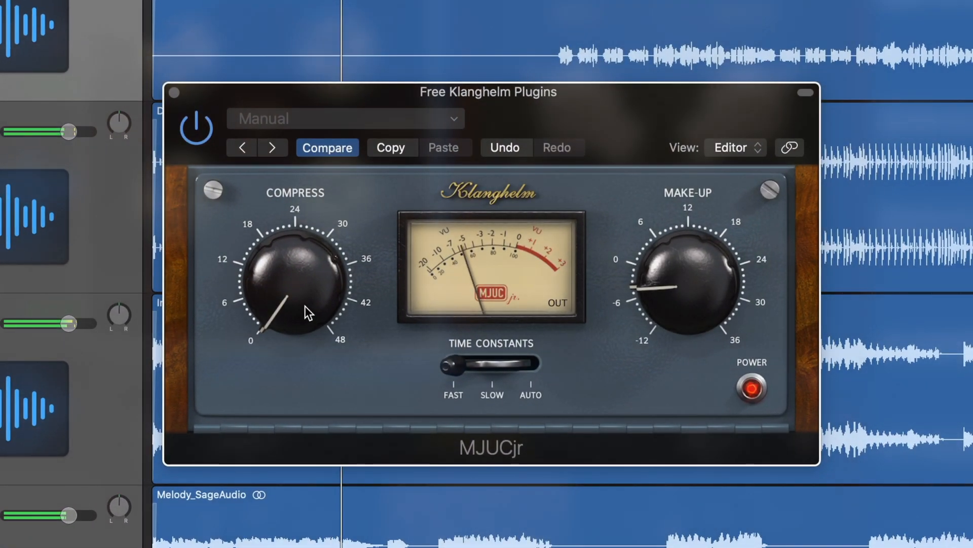
- In MJUCjr, set the Time Constants to Slow, Make-Up to about 0 and Compress to about 12
mouse_move(305, 305)
mouse_down()
mouse_move(302, 273)
mouse_move(305, 309)
mouse_up()
drag(476, 366, 509, 367)
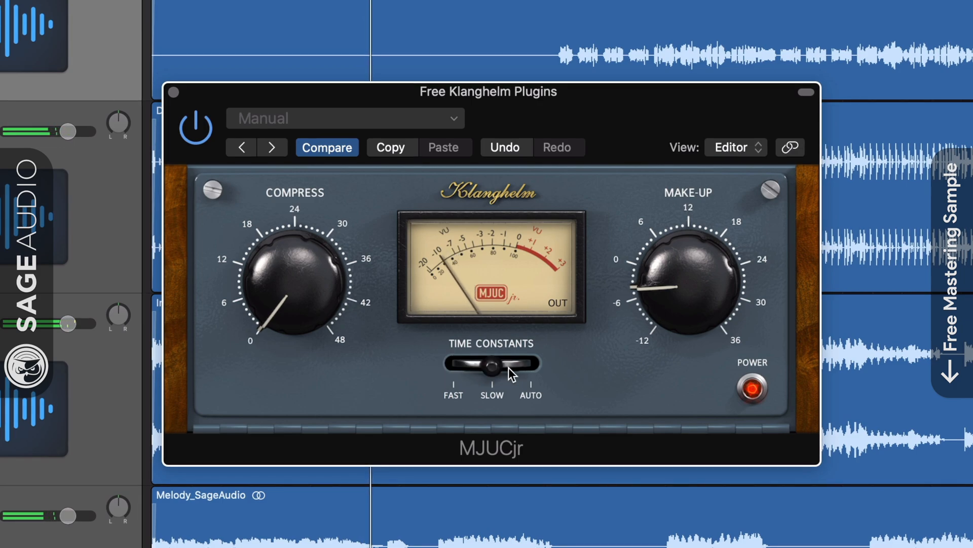
mouse_move(693, 279)
mouse_down()
mouse_move(694, 268)
mouse_move(692, 278)
mouse_up()
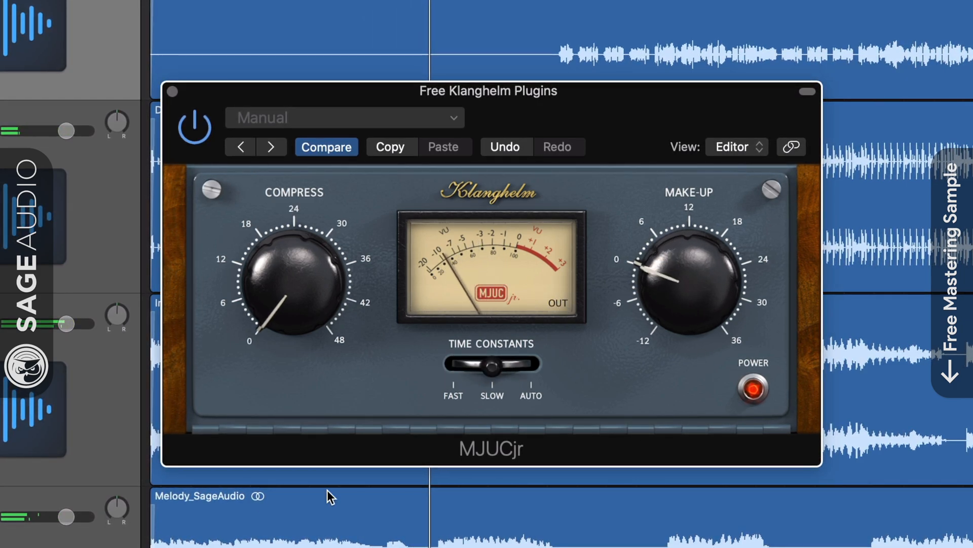
drag(296, 294, 294, 261)
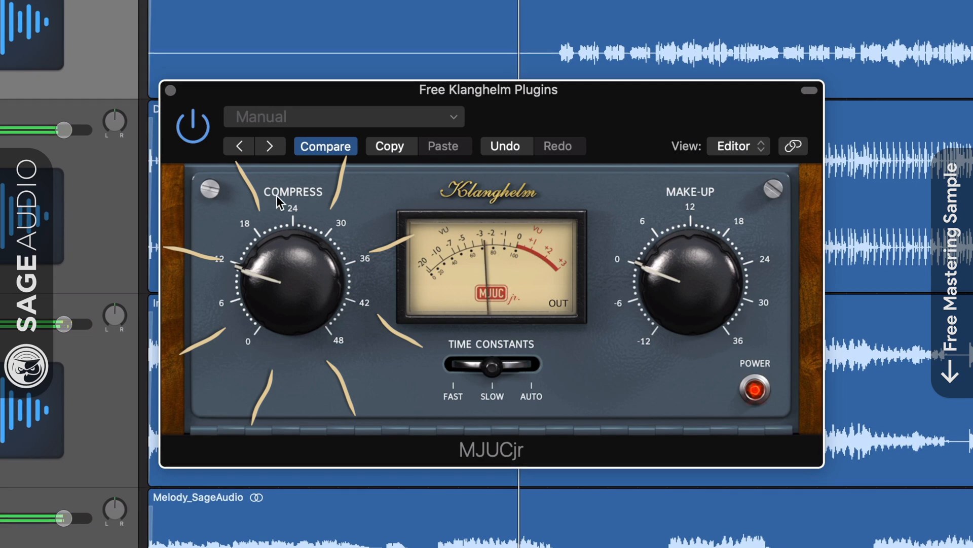
- Switch the meter to gain reduction and sweep Compress up to about 45 and down to about 3
click(554, 307)
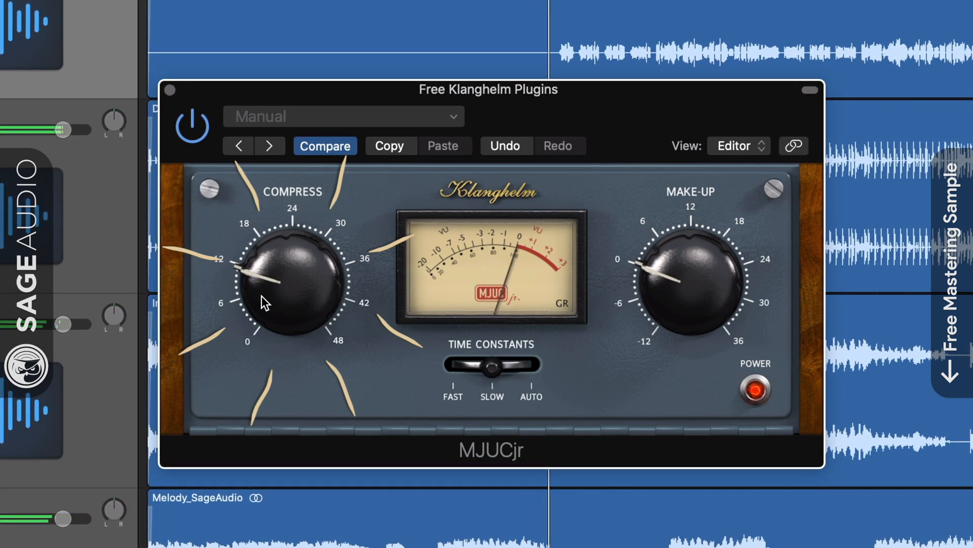
drag(261, 296, 275, 206)
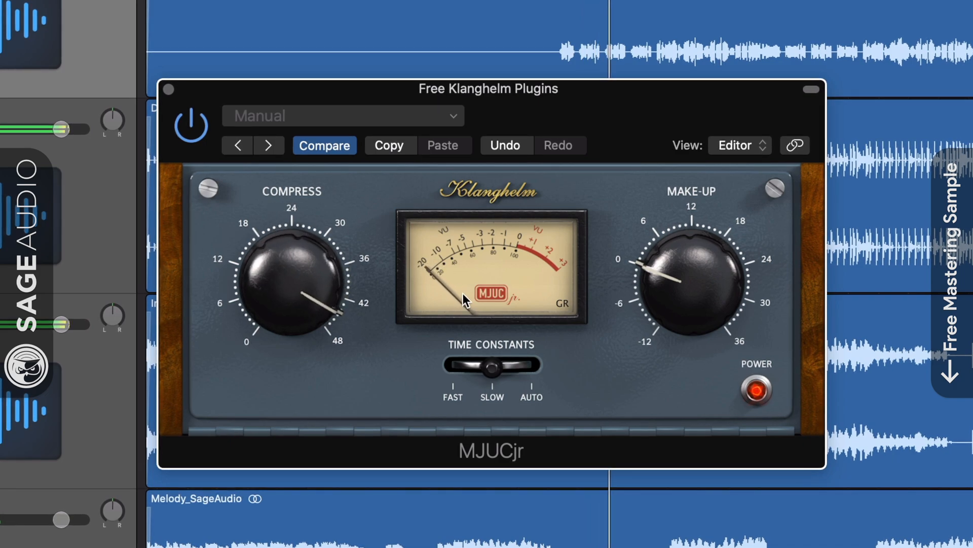
drag(293, 272, 302, 393)
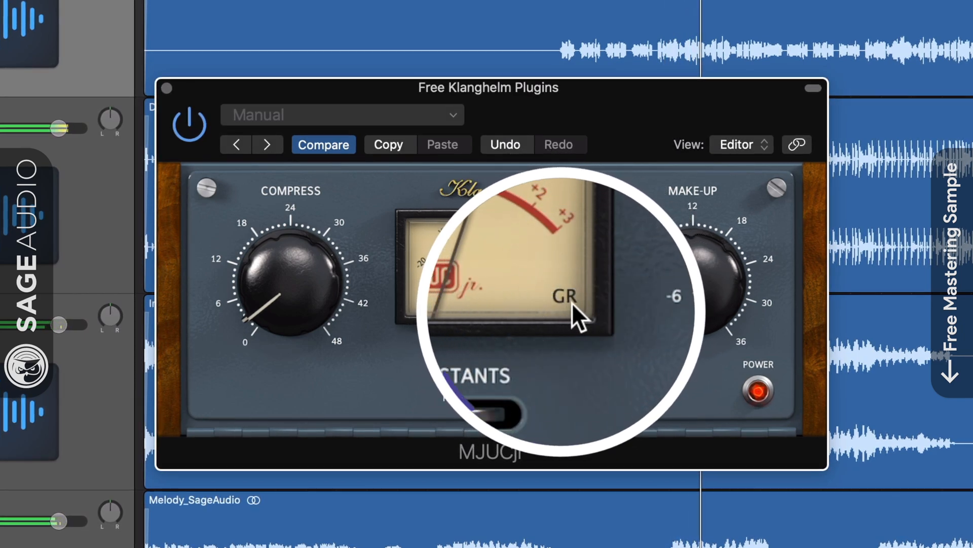
- Toggle the MJUCjr meter between output and gain reduction, leaving it on OUT
click(563, 303)
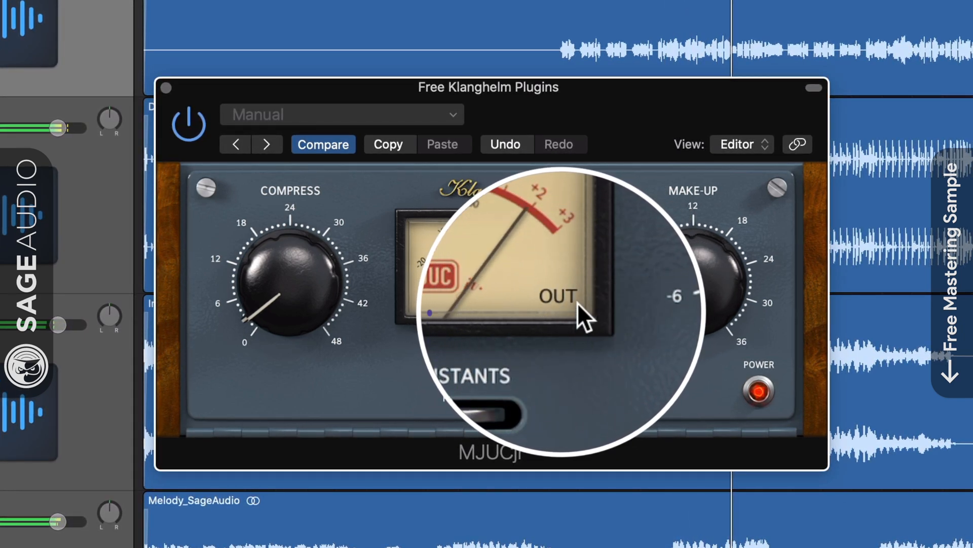
click(576, 301)
click(576, 301)
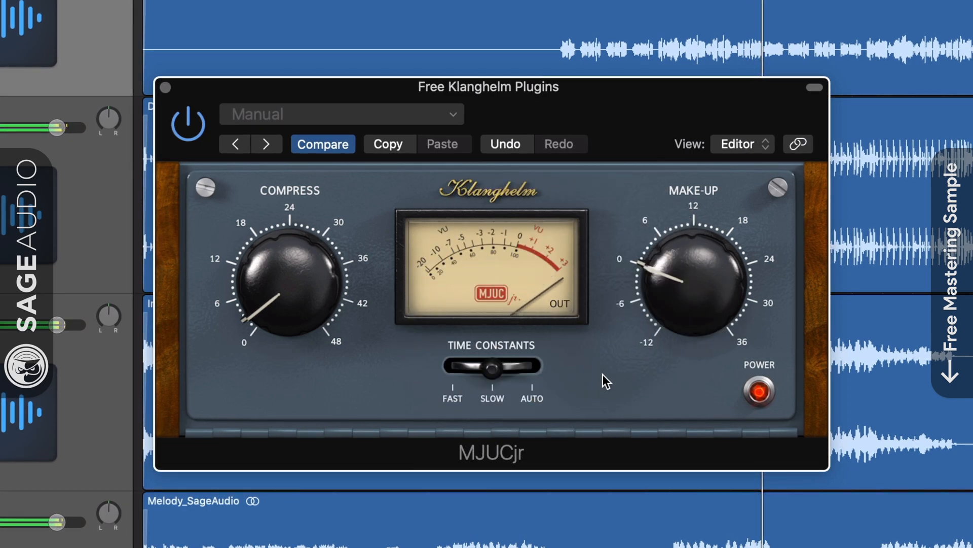
- Lower Make-Up to about -3 and switch the compressor's power off and back on
drag(693, 283, 693, 290)
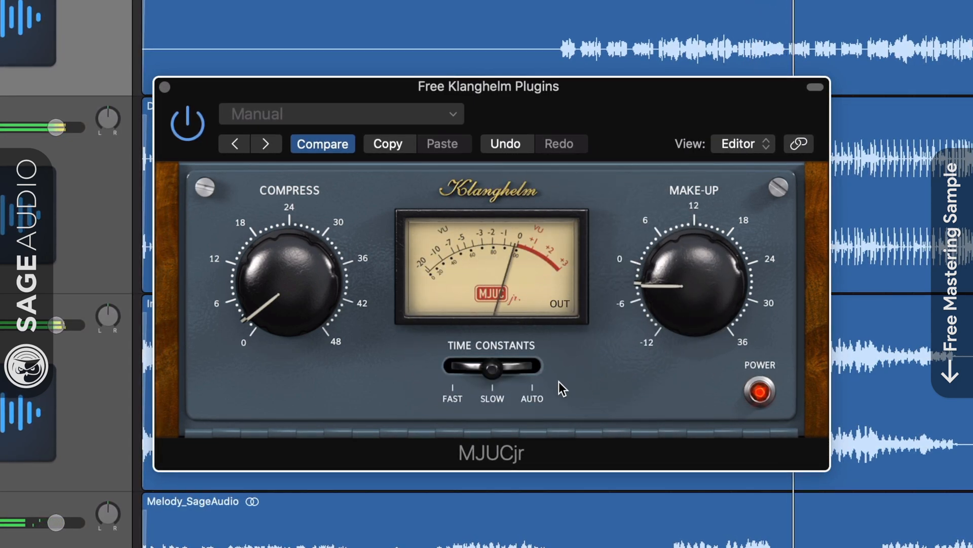
click(495, 259)
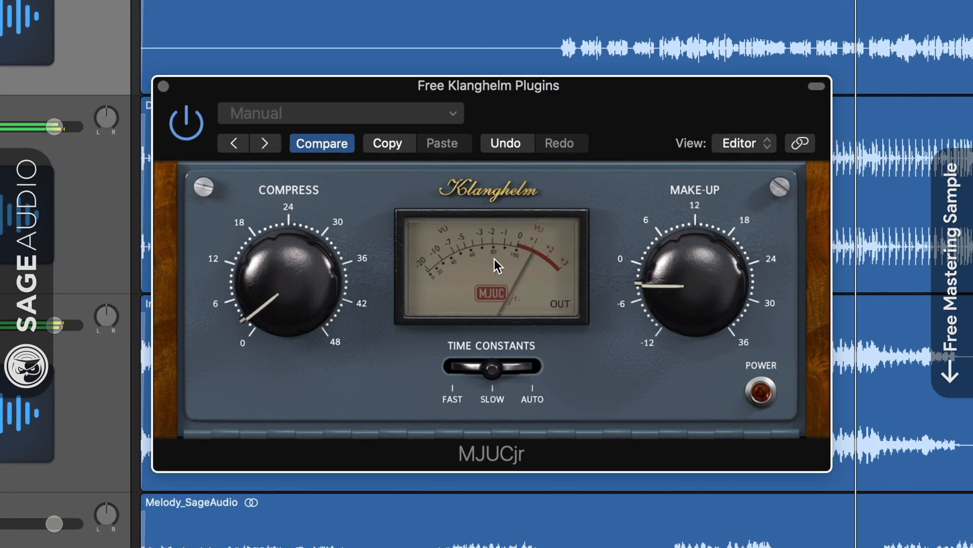
click(762, 394)
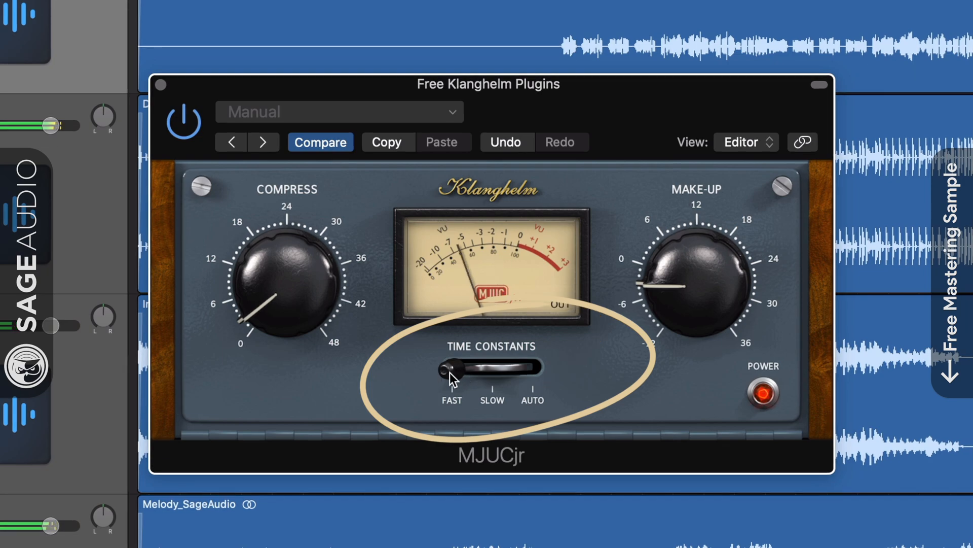
- Step the Time Constants switch from Fast through Slow to Auto and back to Slow
mouse_move(449, 372)
mouse_down()
mouse_move(581, 372)
mouse_move(418, 362)
mouse_move(502, 374)
mouse_up()
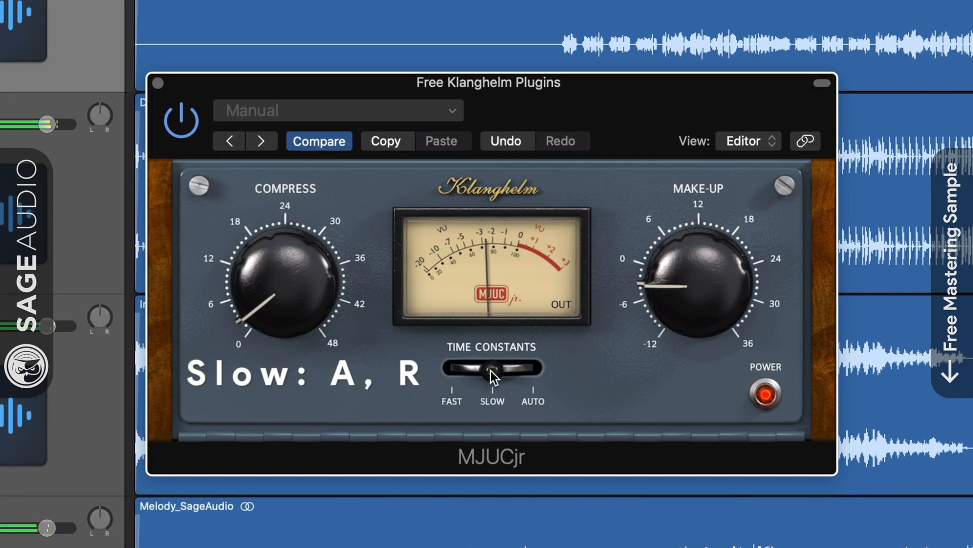
drag(492, 371, 600, 378)
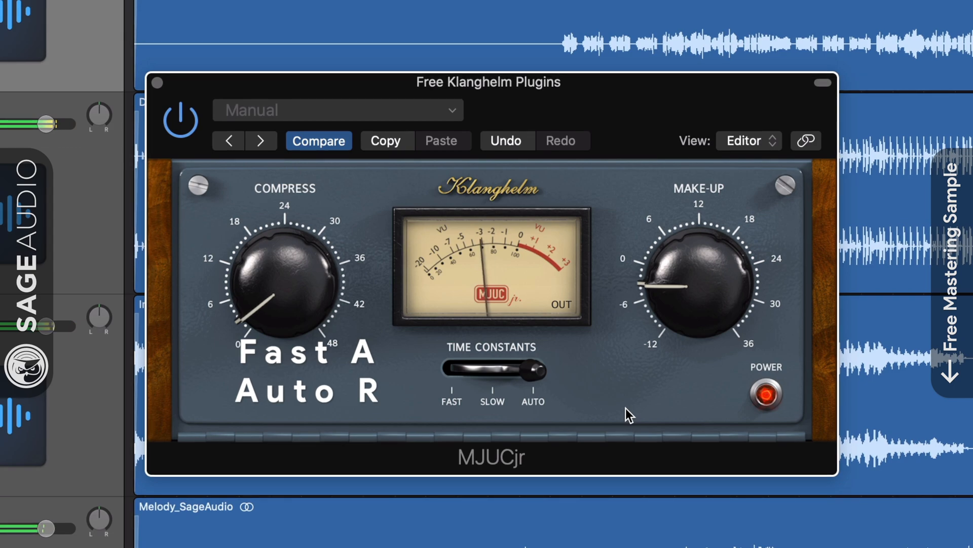
drag(541, 370, 492, 371)
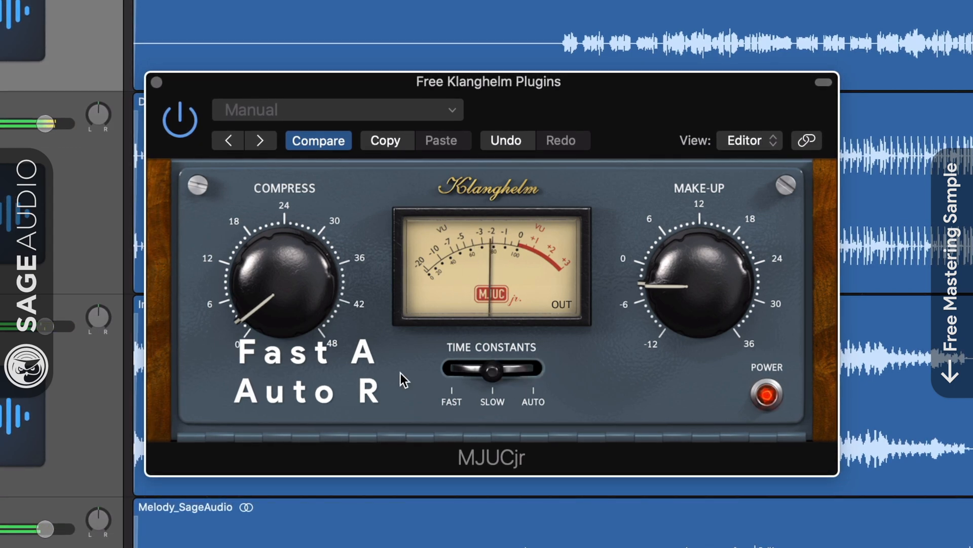
- Adjust Make-Up to about 3, switch the meter to gain reduction and raise Compress to about 16
drag(677, 294, 676, 303)
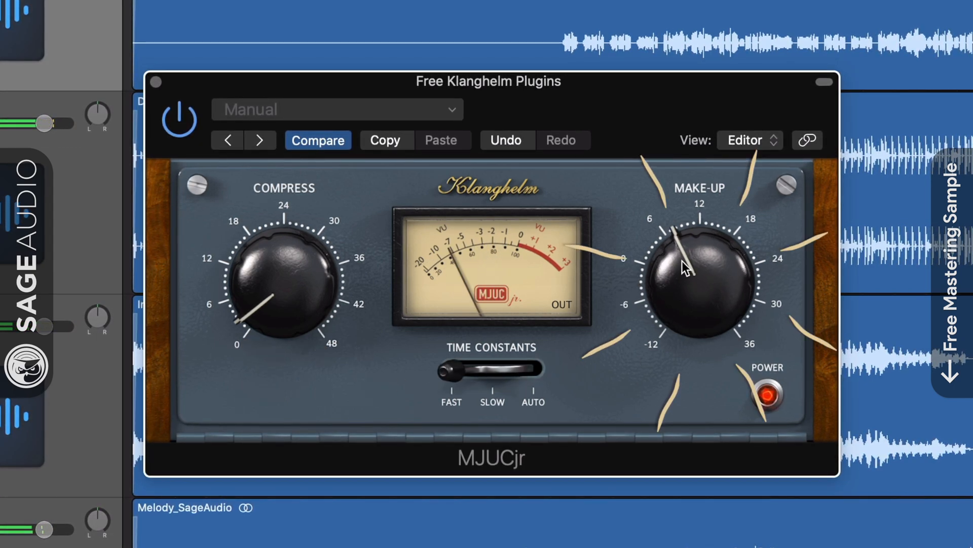
drag(682, 261, 695, 280)
click(569, 306)
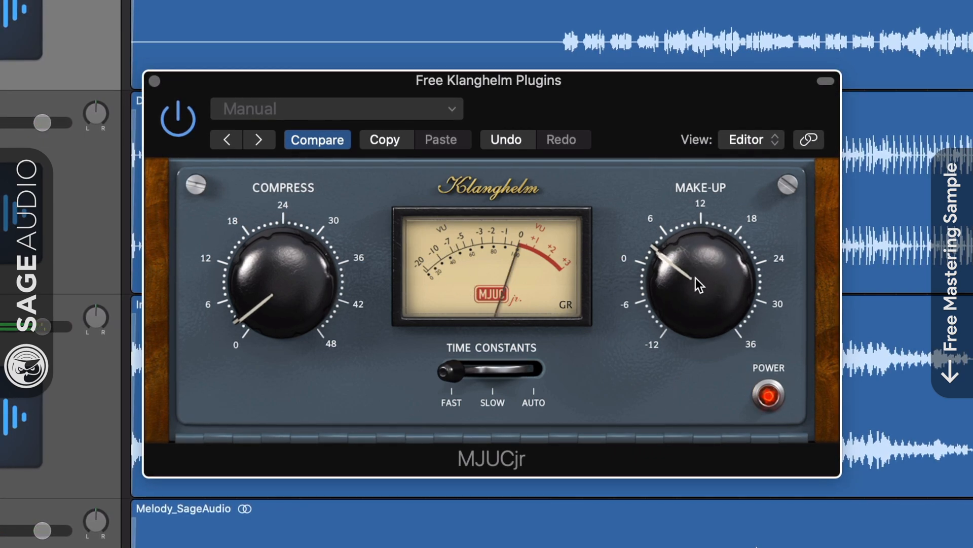
drag(282, 277, 292, 260)
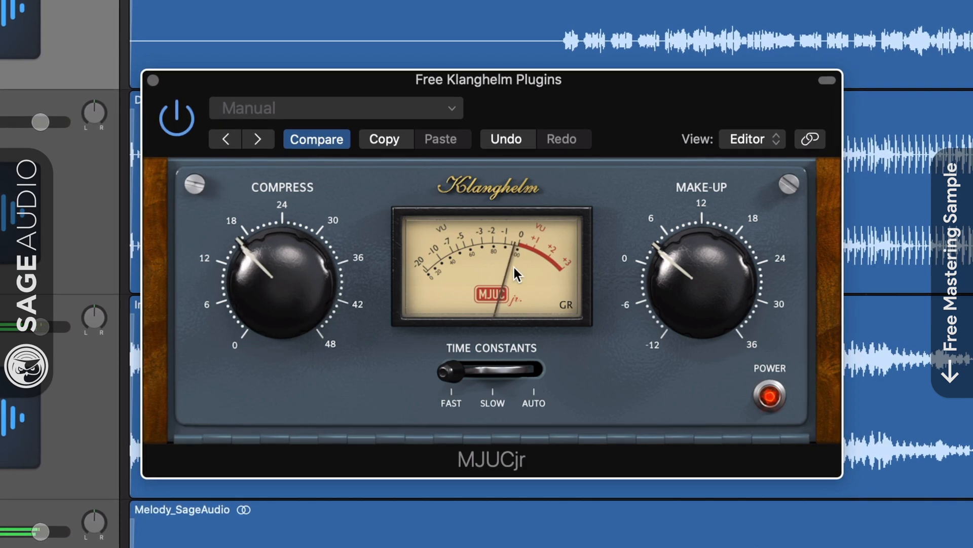
- In MJUCjr's global settings, slightly lower the mouse-drag sensitivity, enable Show & Edit Values and save
click(489, 187)
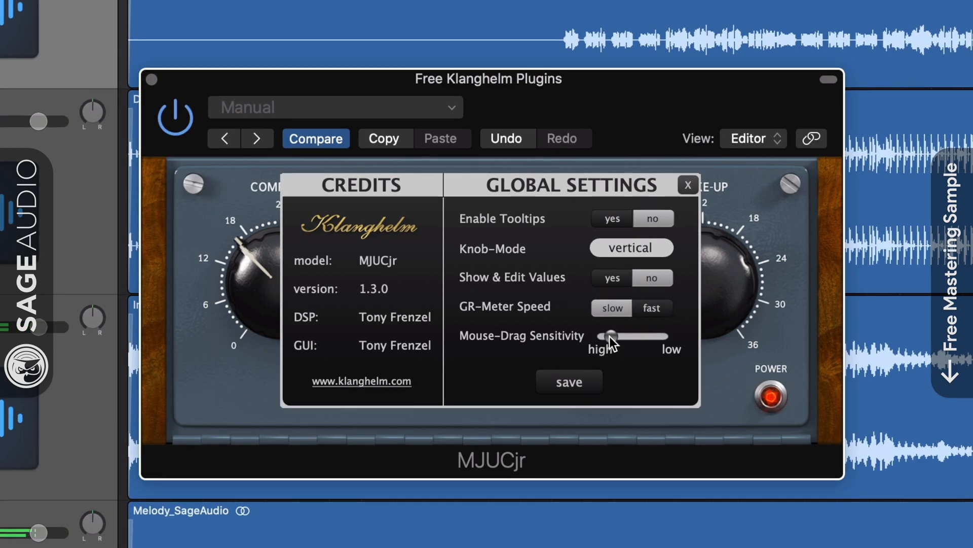
drag(611, 336, 616, 336)
click(645, 220)
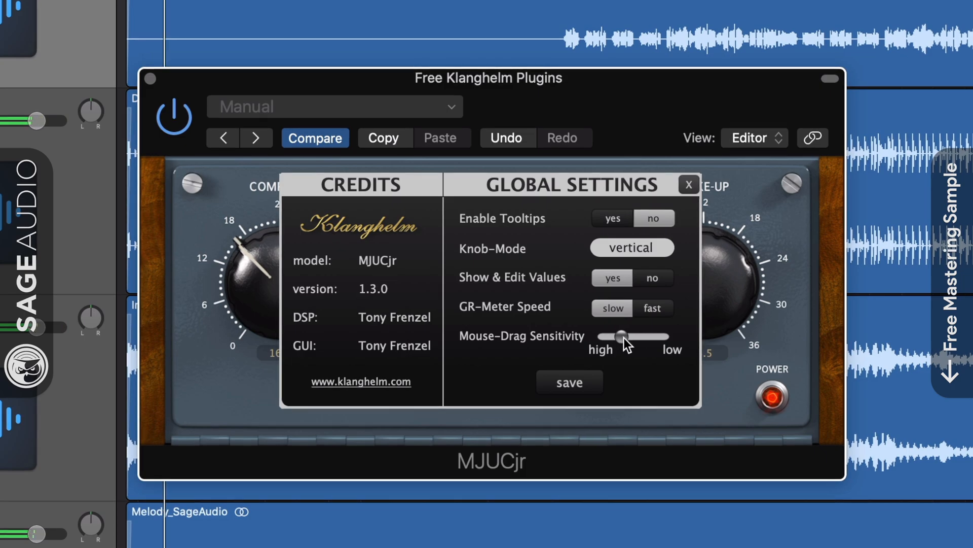
click(571, 382)
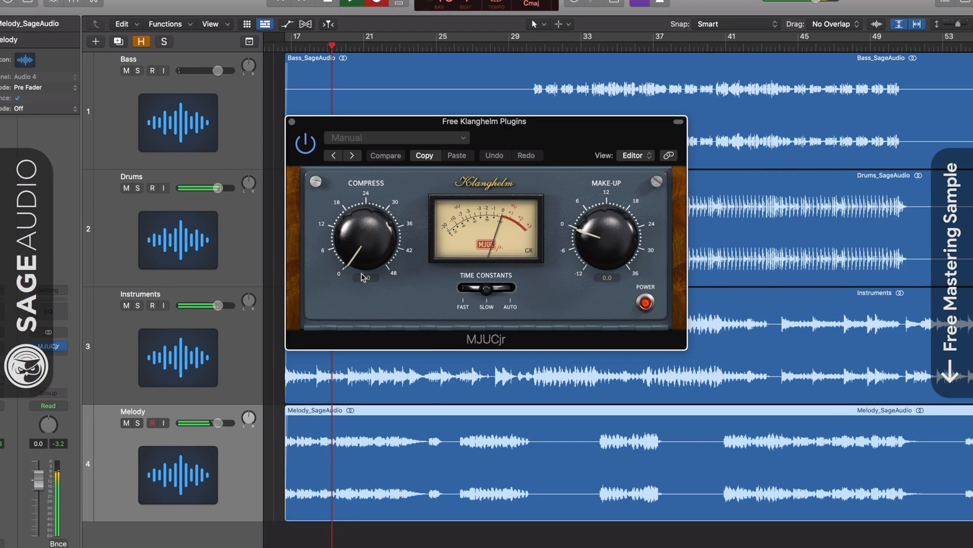
- Raise the compressor's Compress to about 28.1 and its Make-Up to about 8.0 while the mix plays
drag(362, 276, 360, 257)
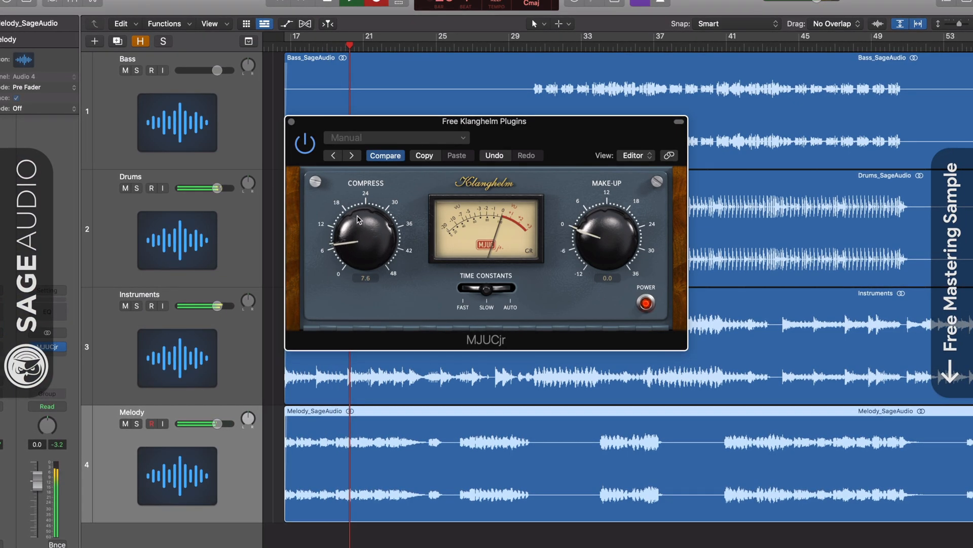
drag(361, 137, 366, 118)
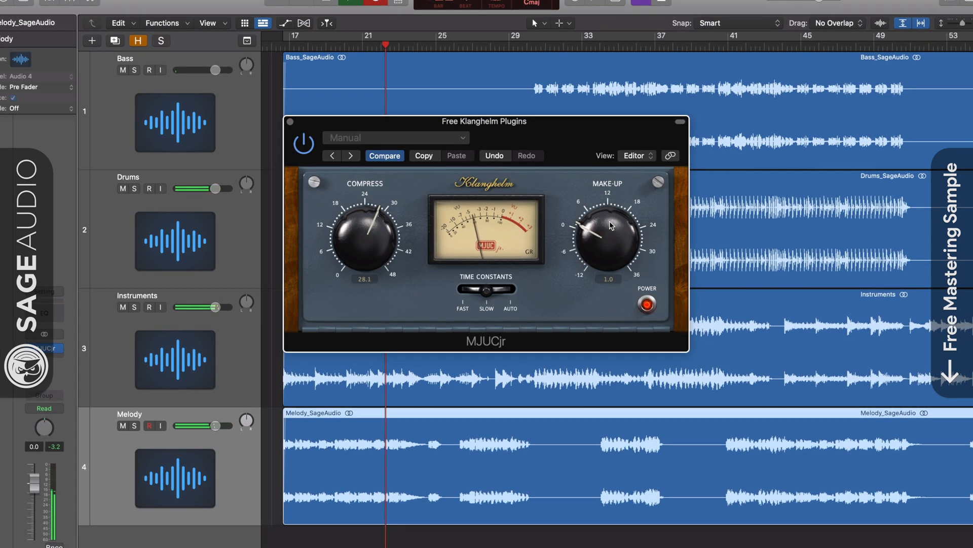
drag(610, 223, 592, 204)
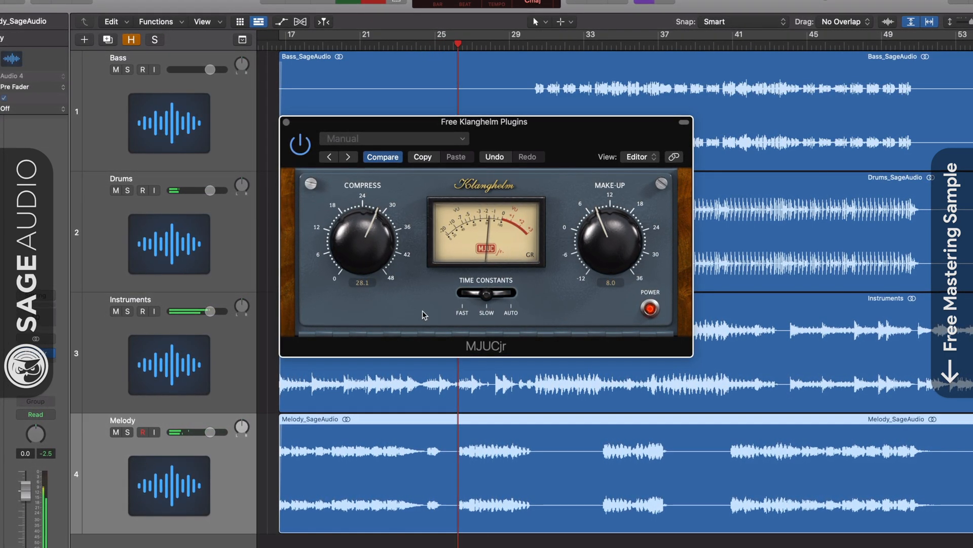
- Raise Compress to about 30.6 and Make-Up to about 11.0, and set the meter to gain reduction
drag(365, 246, 366, 243)
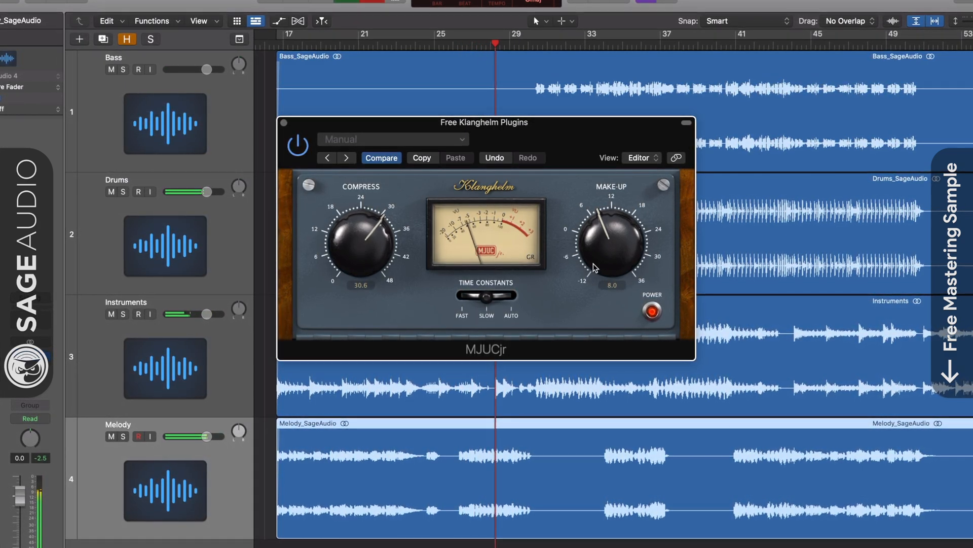
drag(611, 249, 615, 233)
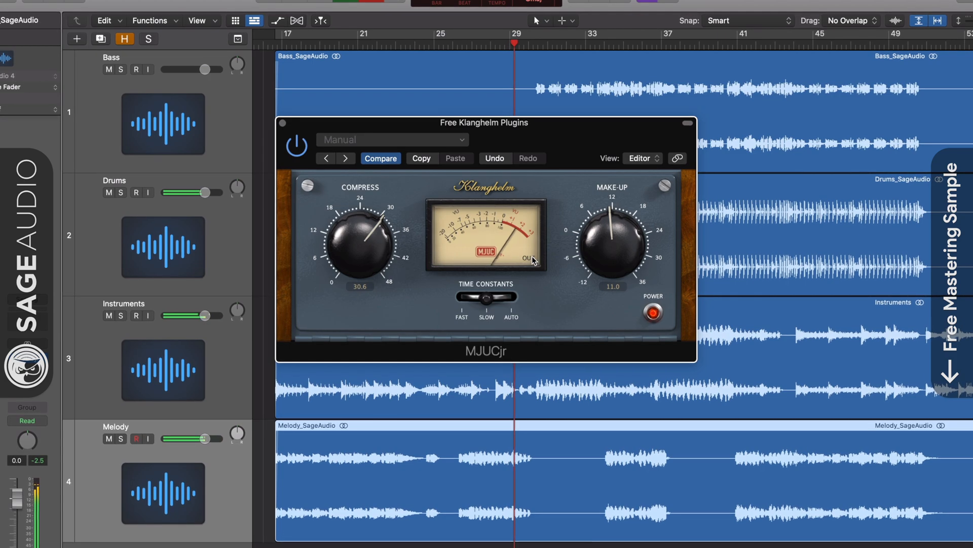
click(532, 259)
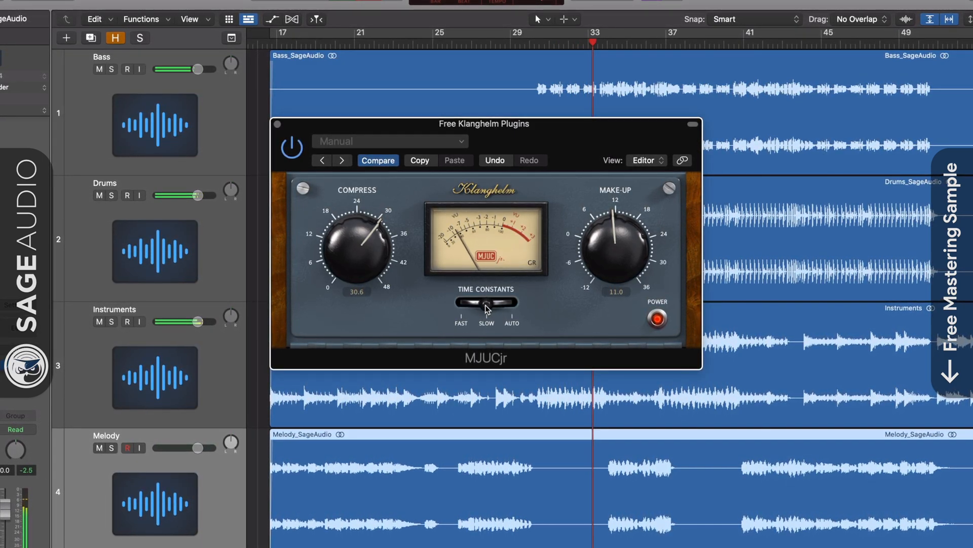
- Compare the Time Constants settings Auto, Fast and Slow, go back to Auto, and finish on Fast
drag(485, 305, 512, 304)
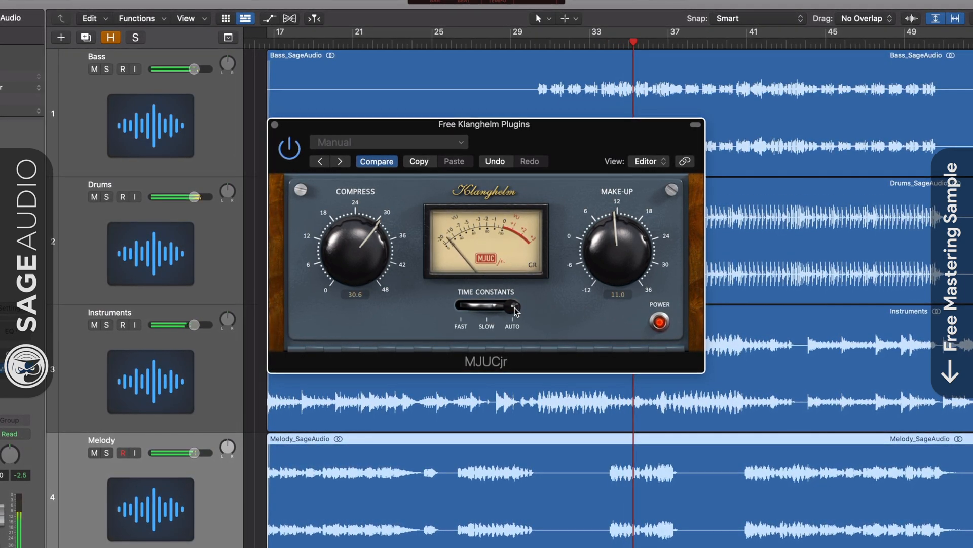
drag(515, 310, 456, 308)
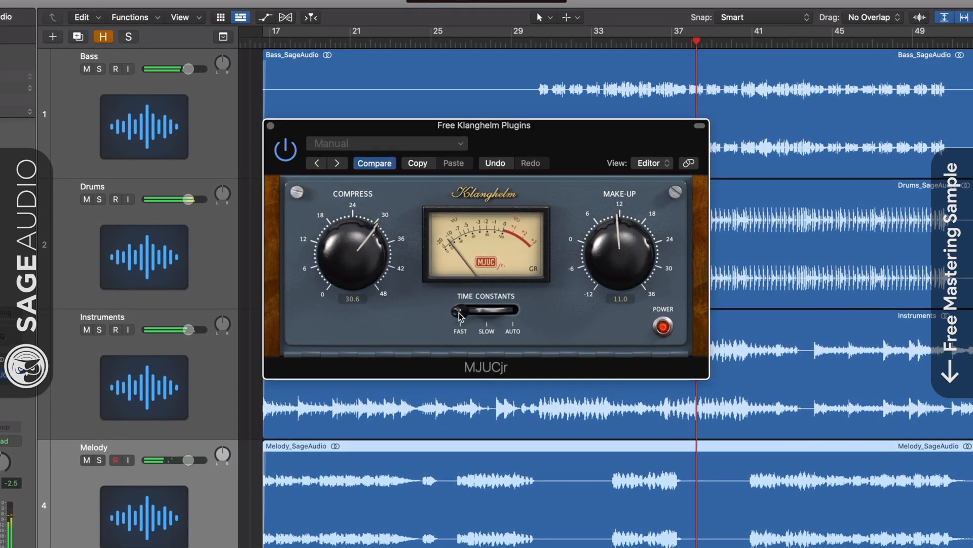
drag(458, 314, 485, 315)
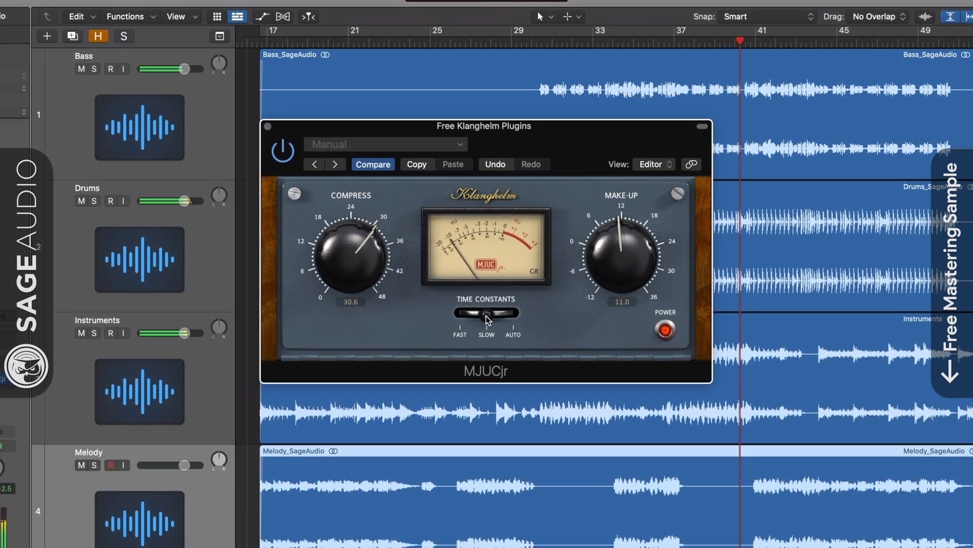
drag(486, 316, 533, 315)
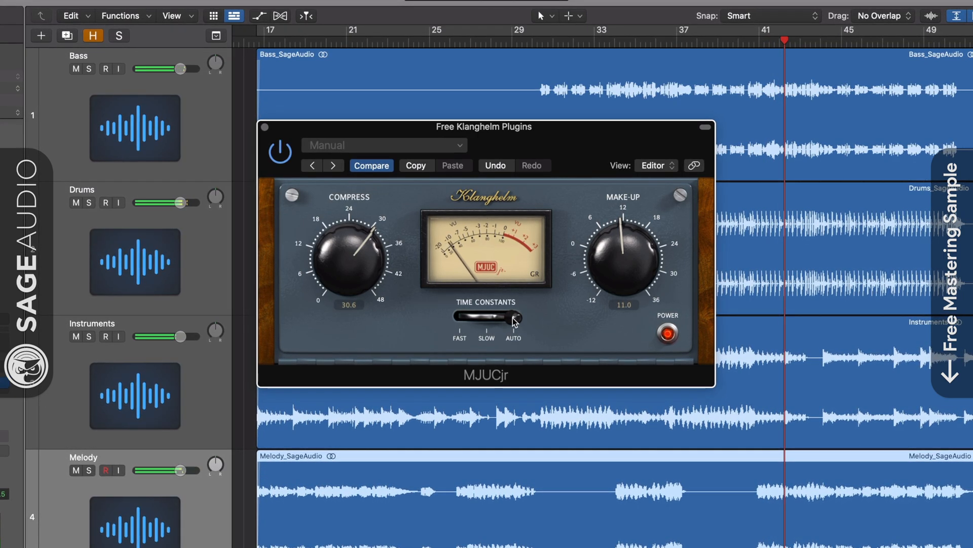
drag(514, 317, 385, 318)
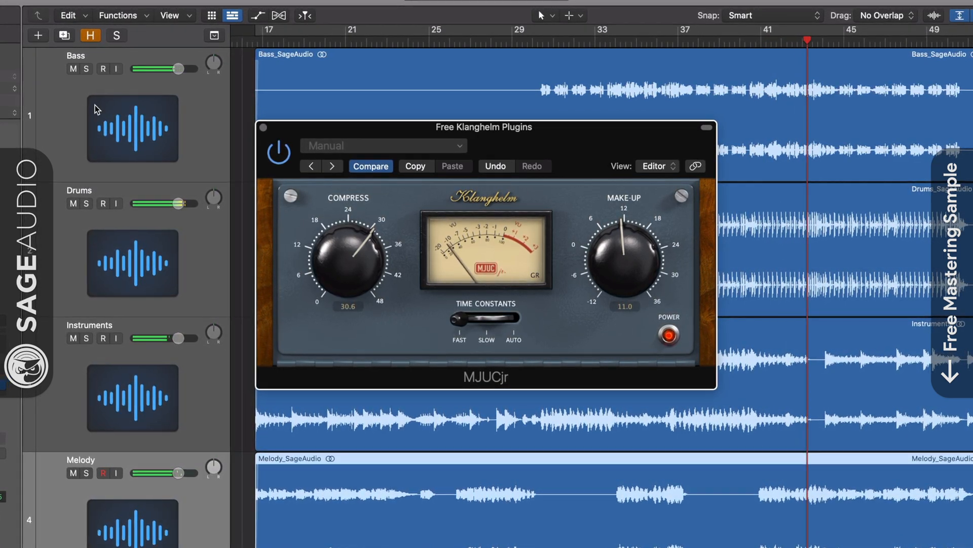
- Solo the Bass track and set Compress to about 27.4 and Make-Up to about 13.7
click(93, 67)
click(84, 69)
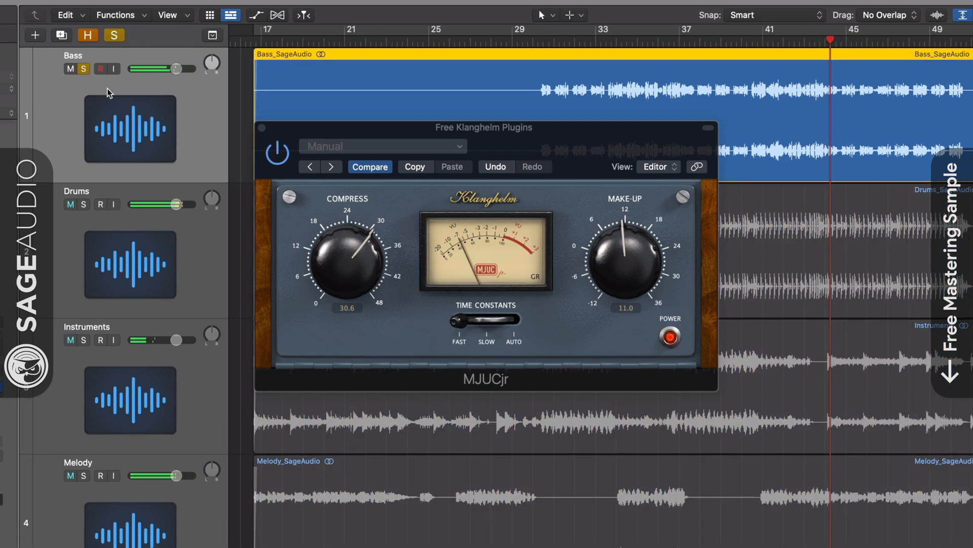
drag(355, 261, 354, 263)
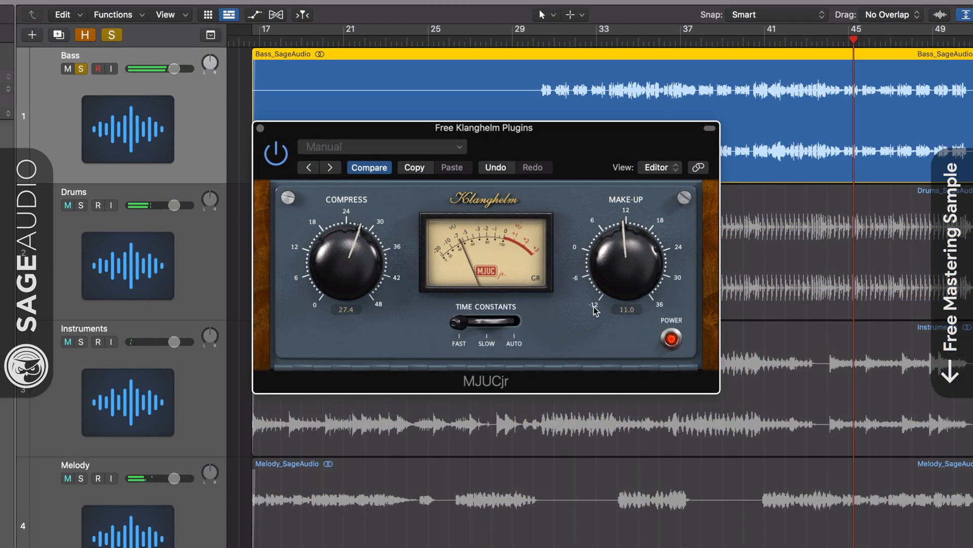
drag(596, 310, 629, 263)
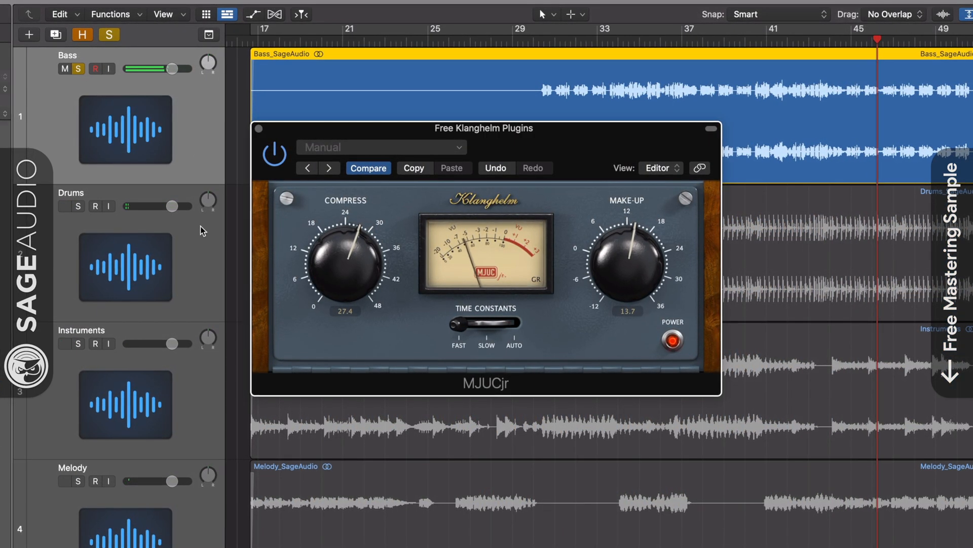
- Solo the Drums track instead of Bass, raise Make-Up to about 15.4 and toggle the plugin's bypass for comparison
click(78, 206)
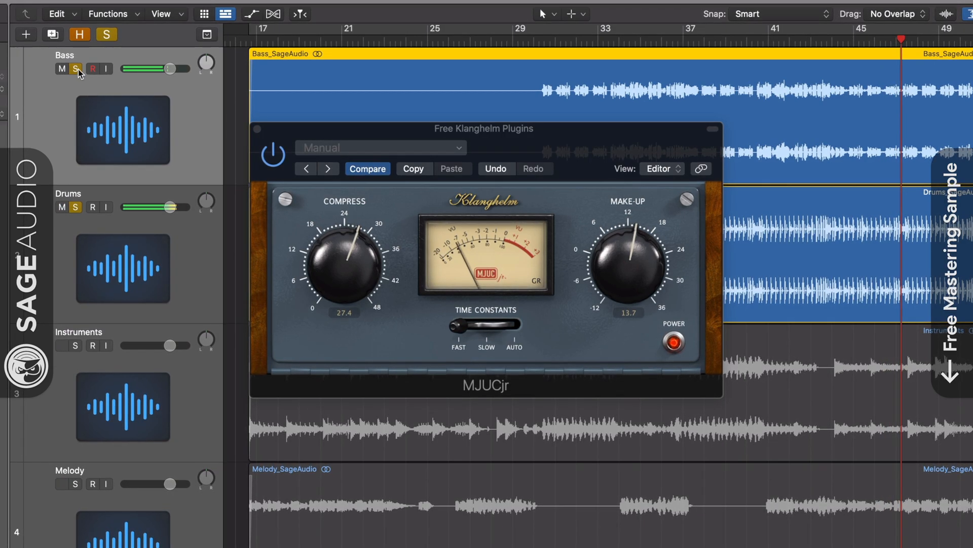
click(76, 68)
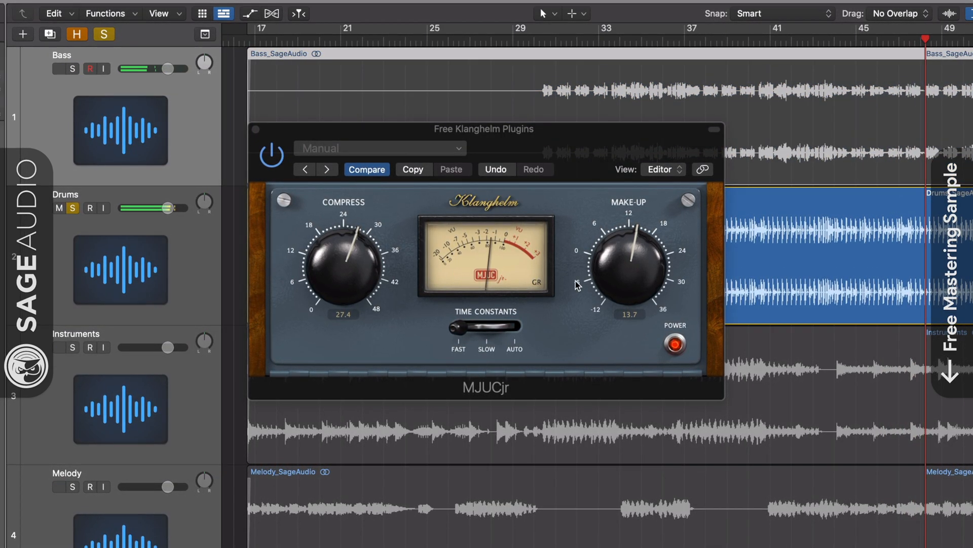
drag(578, 285, 614, 266)
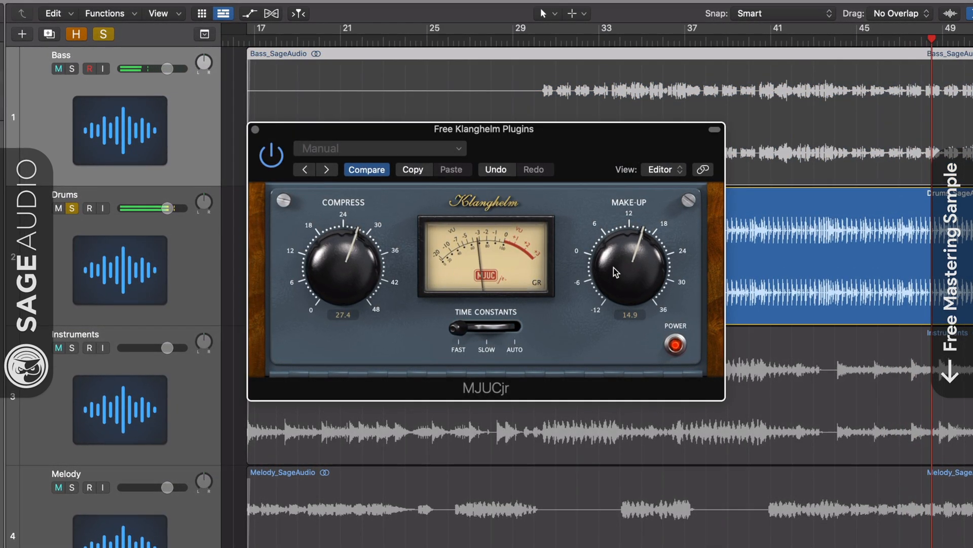
click(270, 160)
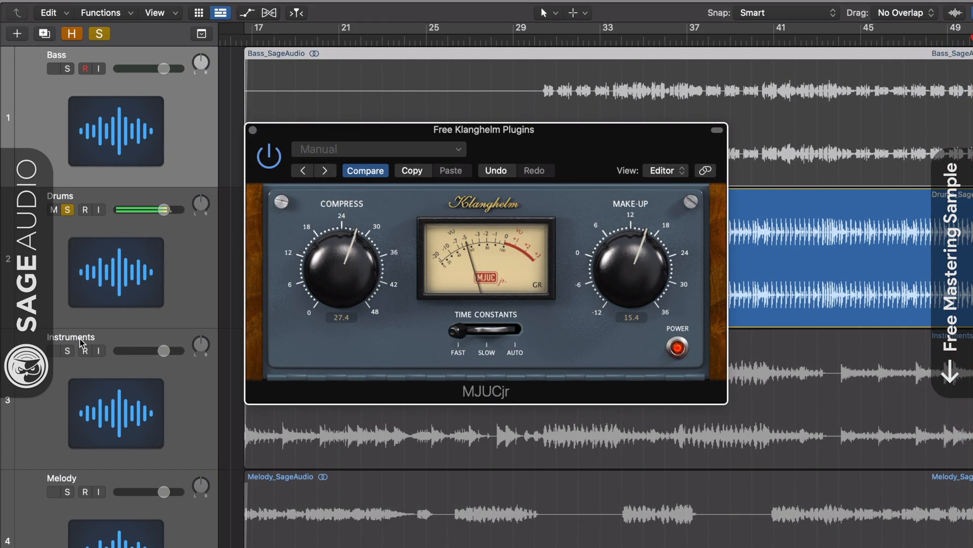
- Solo the Instruments track, toggle the plugin's bypass for comparison, and move the solo to the Melody track
click(69, 350)
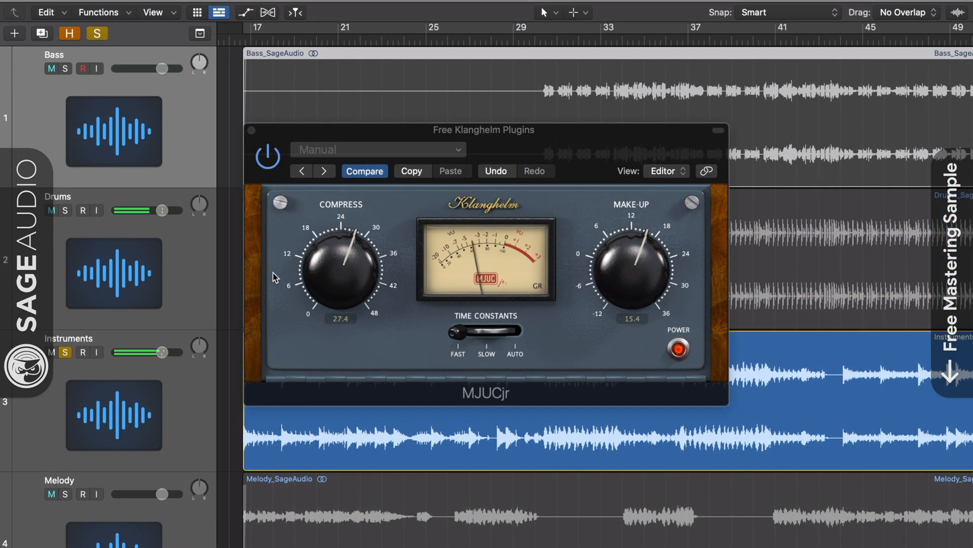
click(266, 161)
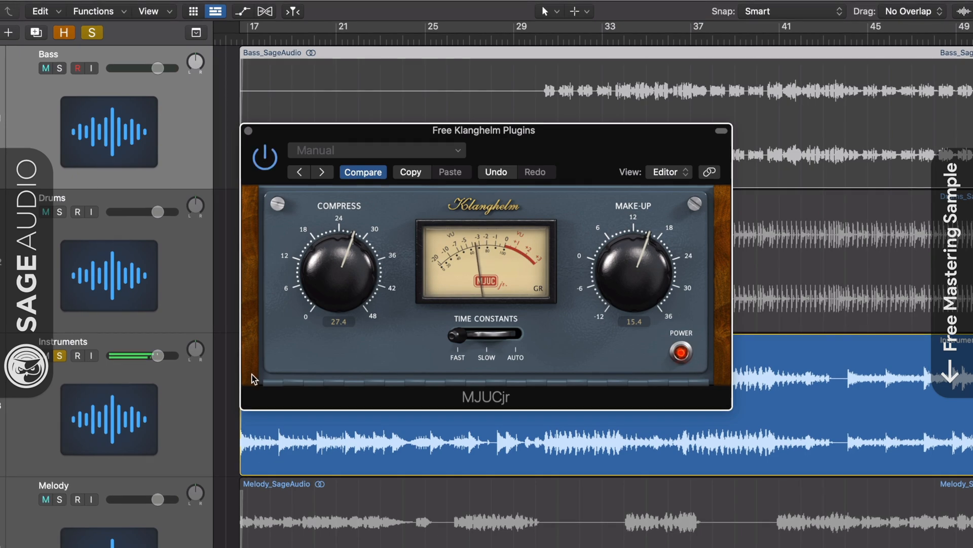
click(60, 501)
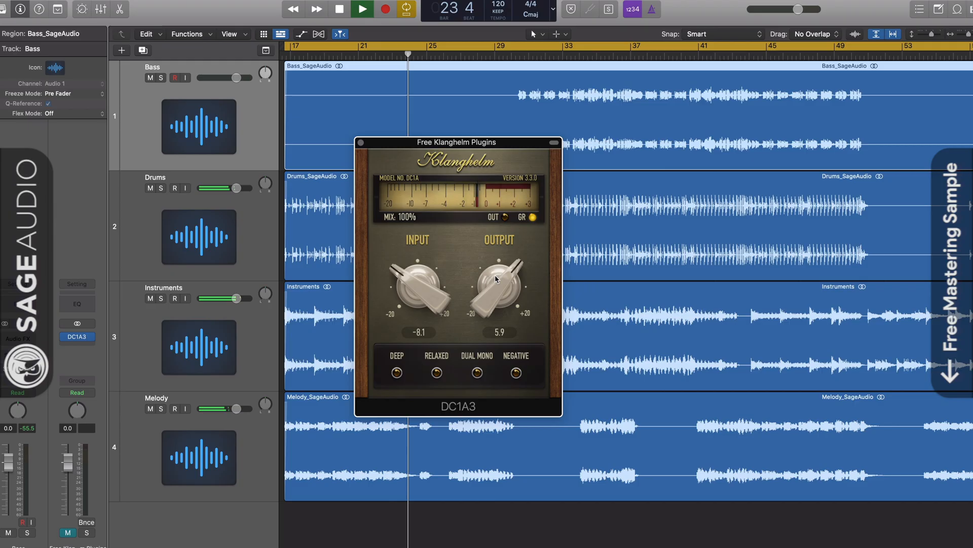
drag(495, 275, 495, 268)
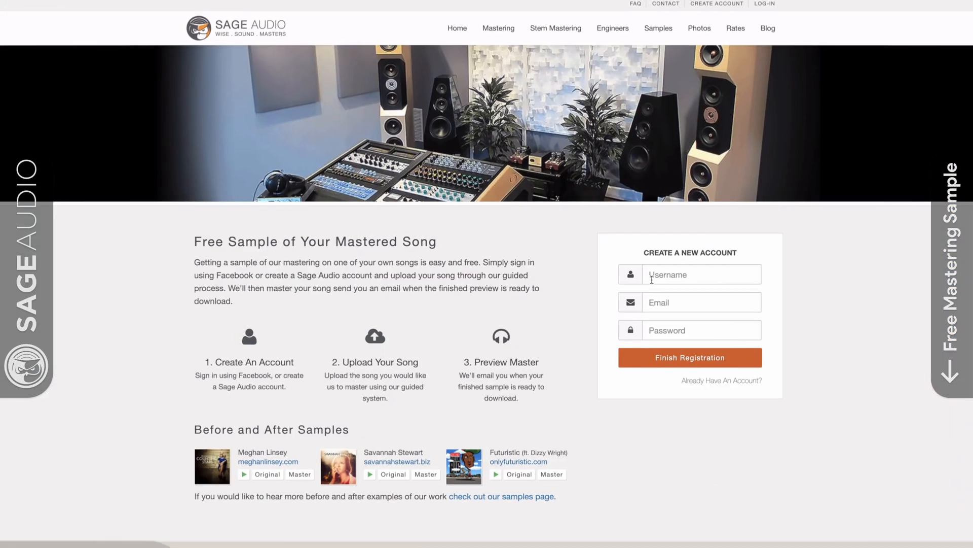
- On the Sage Audio website, fill in the new account form with a username, e-mail address and password
text(NewArtis)
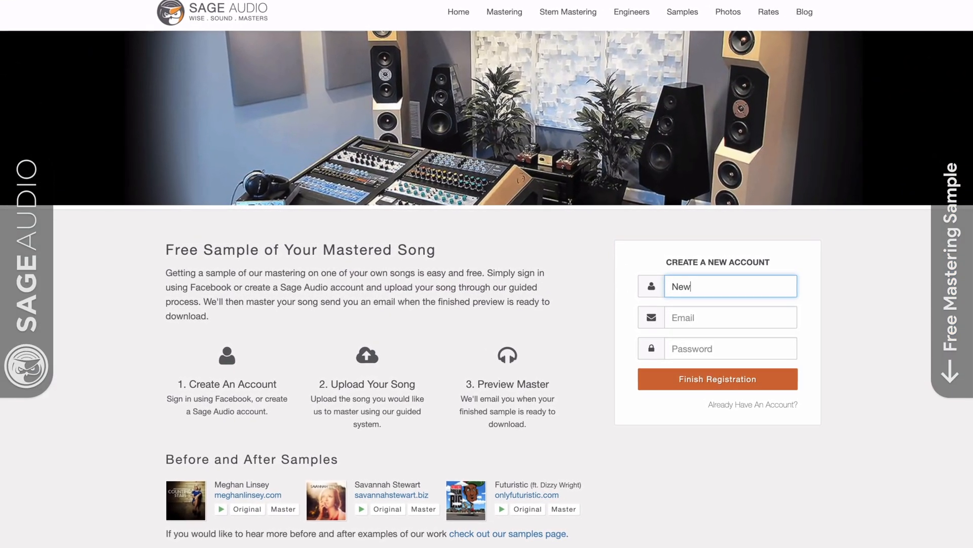
text(t)
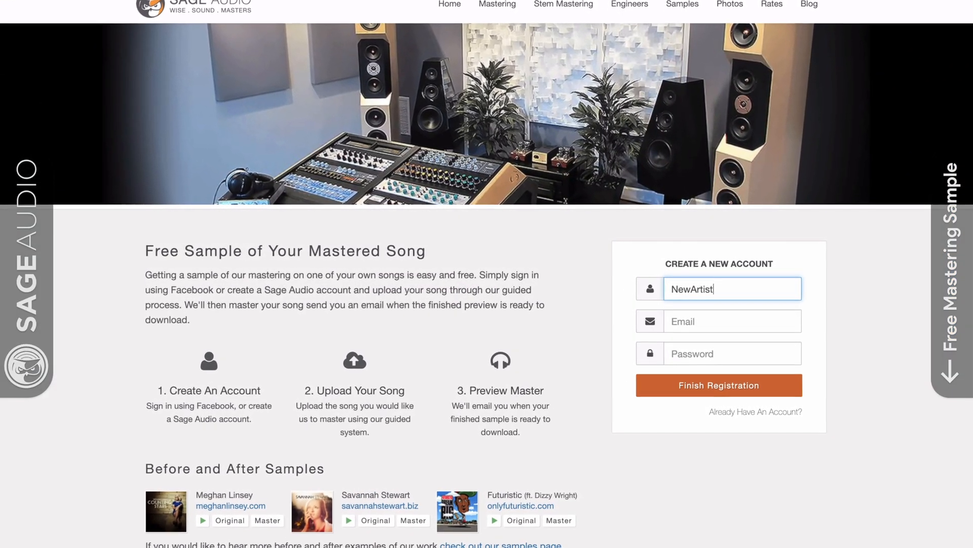
key(Tab)
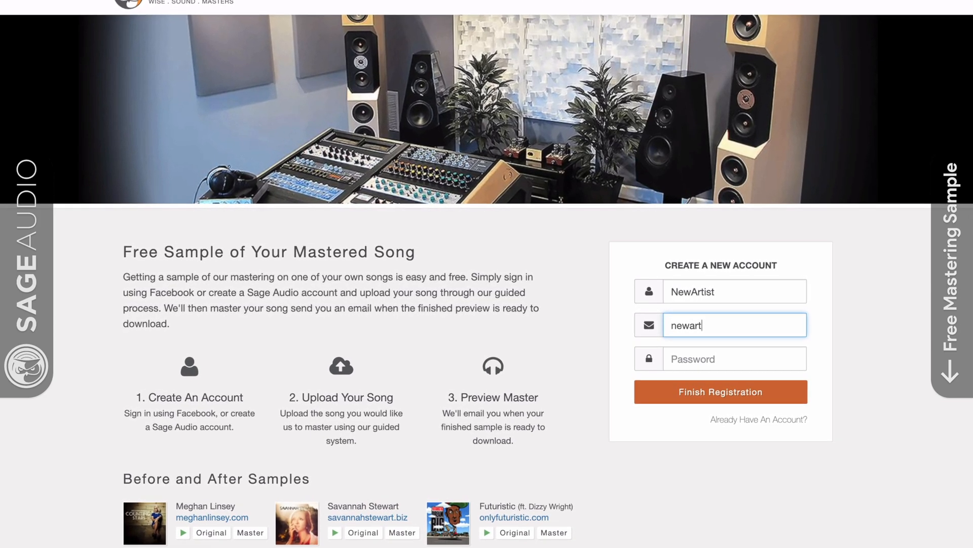
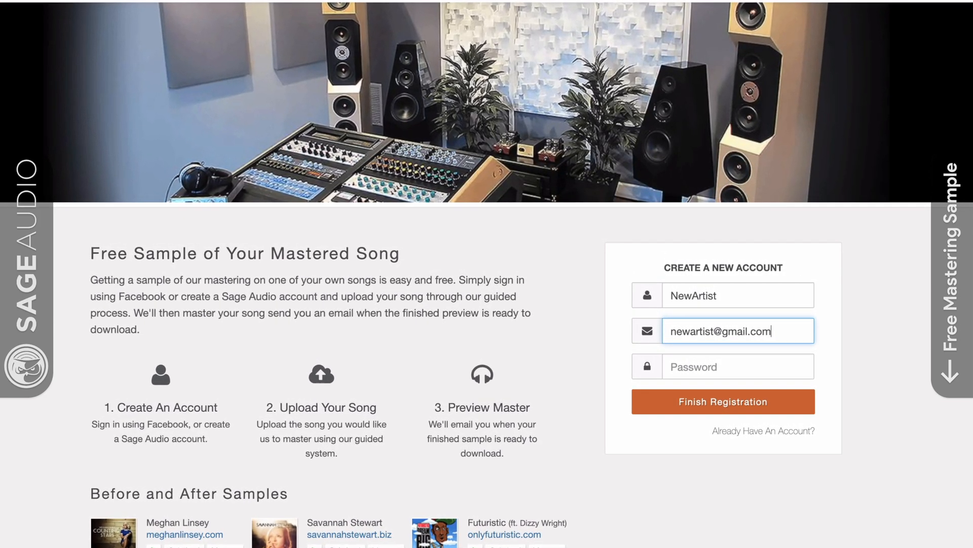
key(Tab)
text(pas)
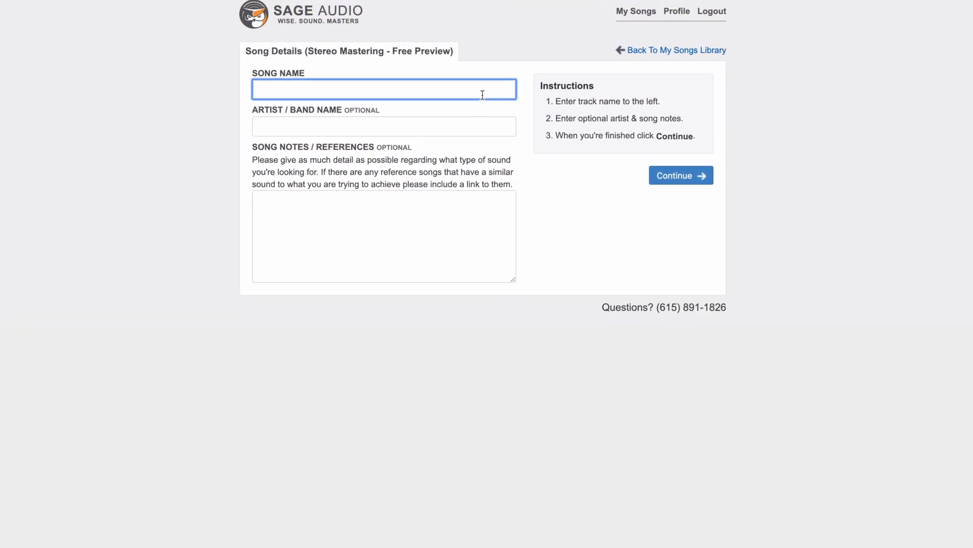
- Enter the song name in the Song Details form for the free stereo mastering preview
text(New So)
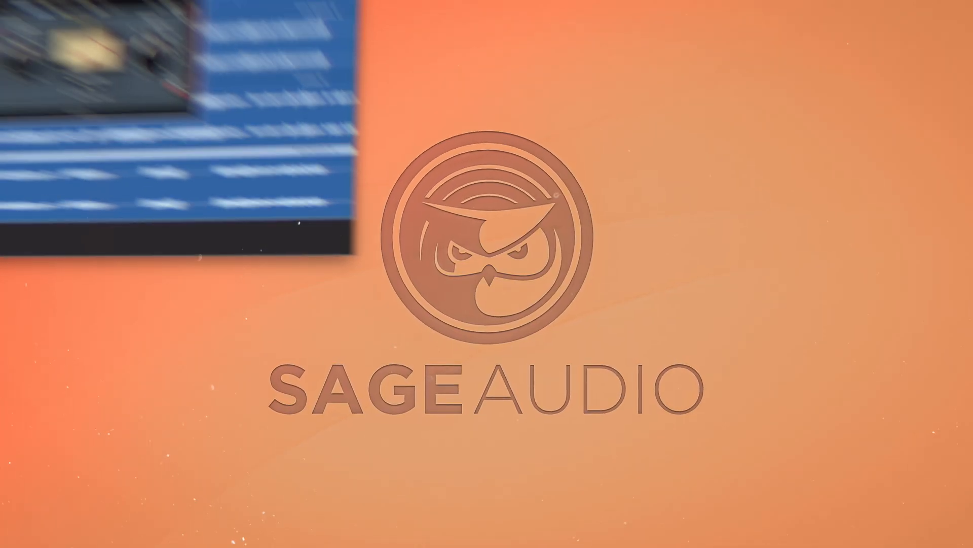